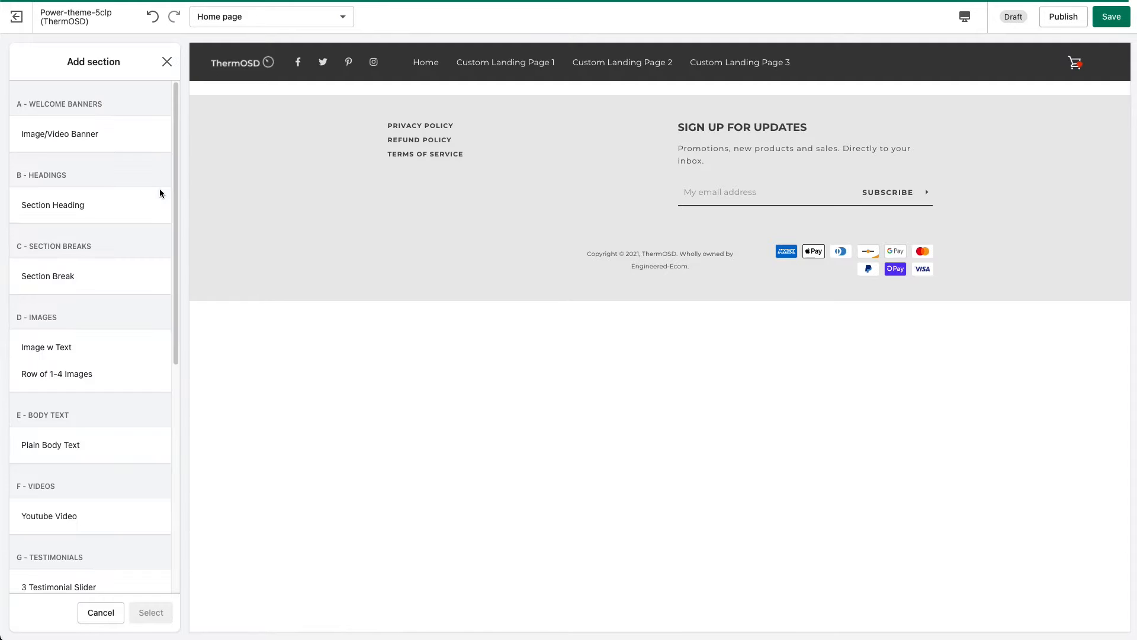
# Add a Collection Images - 3 Row section from the Featured Collections group to the home page
pyautogui.moveTo(177, 216); pyautogui.dragTo(175, 492)
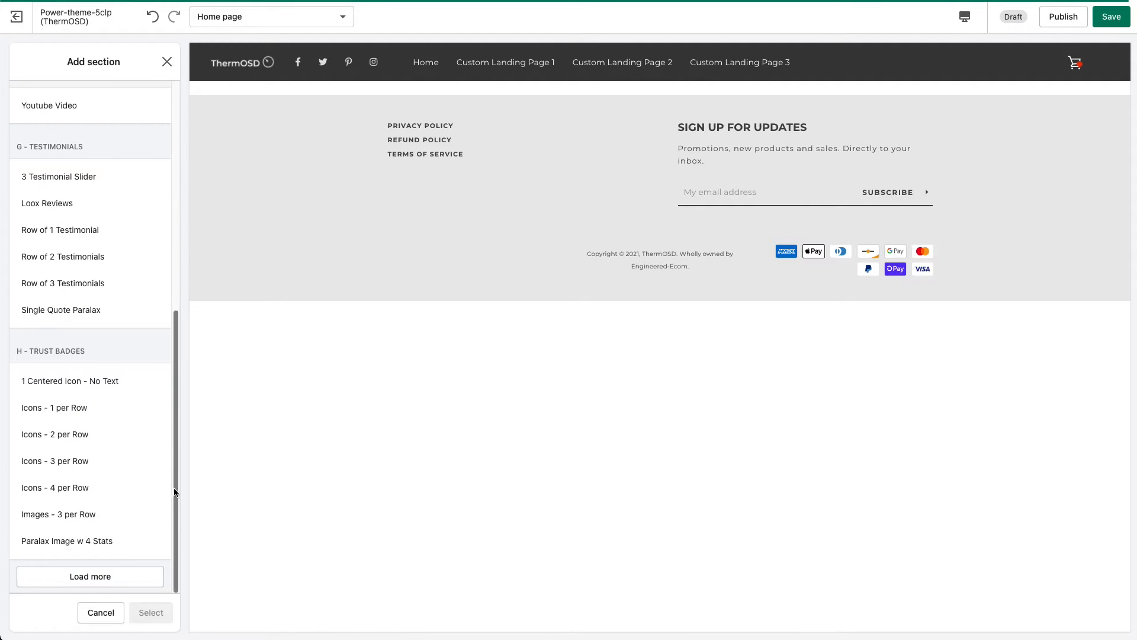
pyautogui.click(124, 574)
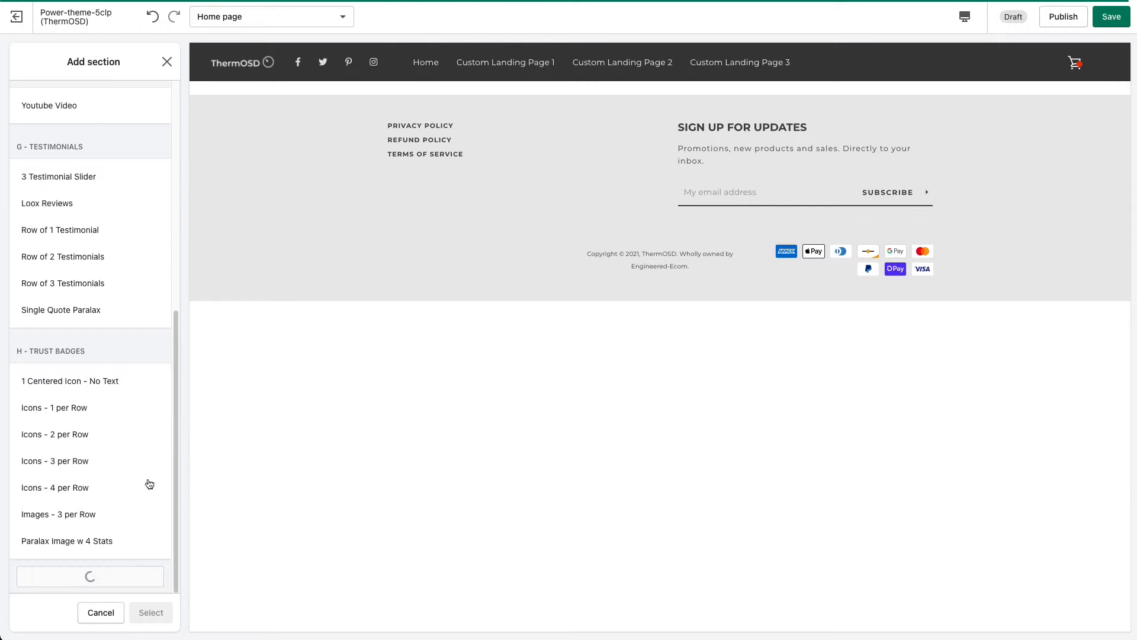
pyautogui.scroll(-8, 134, 505)
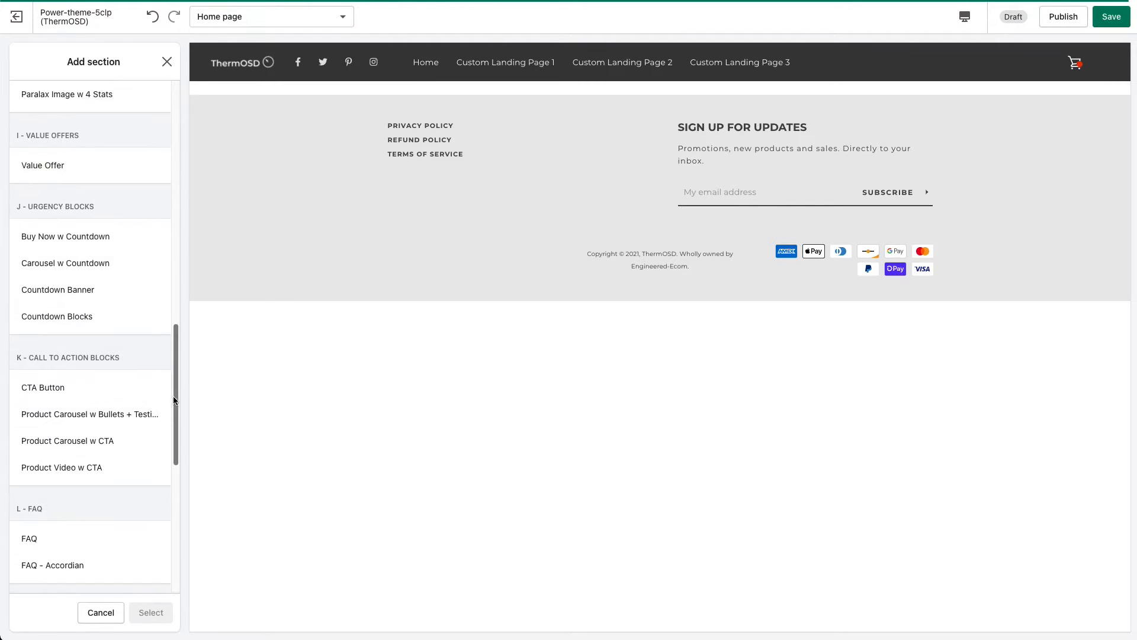
pyautogui.scroll(-3, 173, 396)
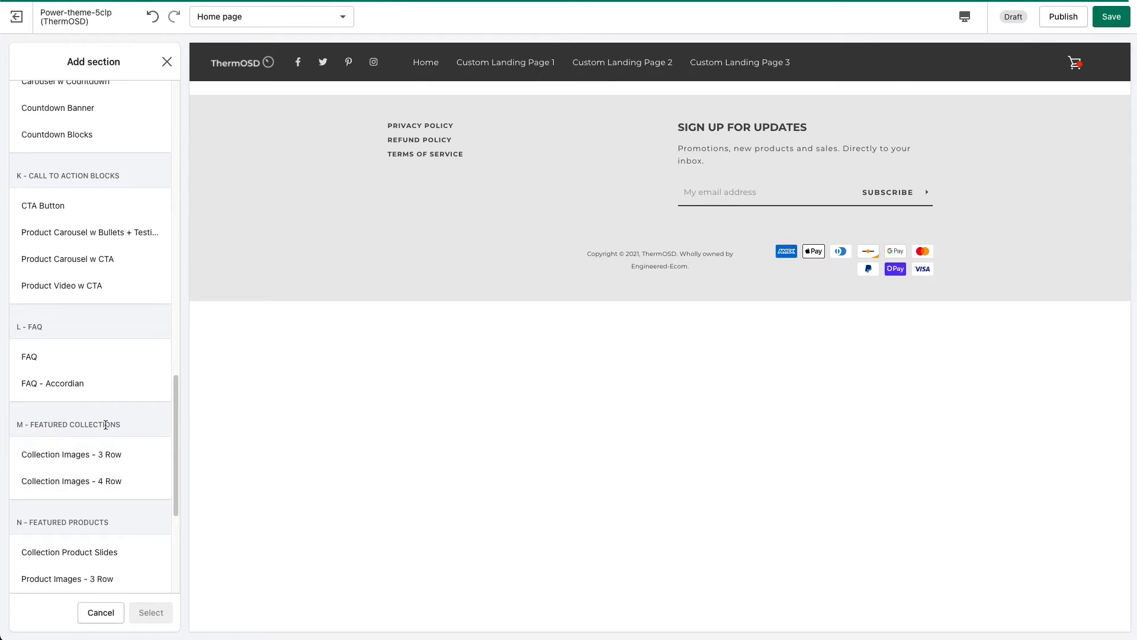
pyautogui.scroll(-1, 52, 461)
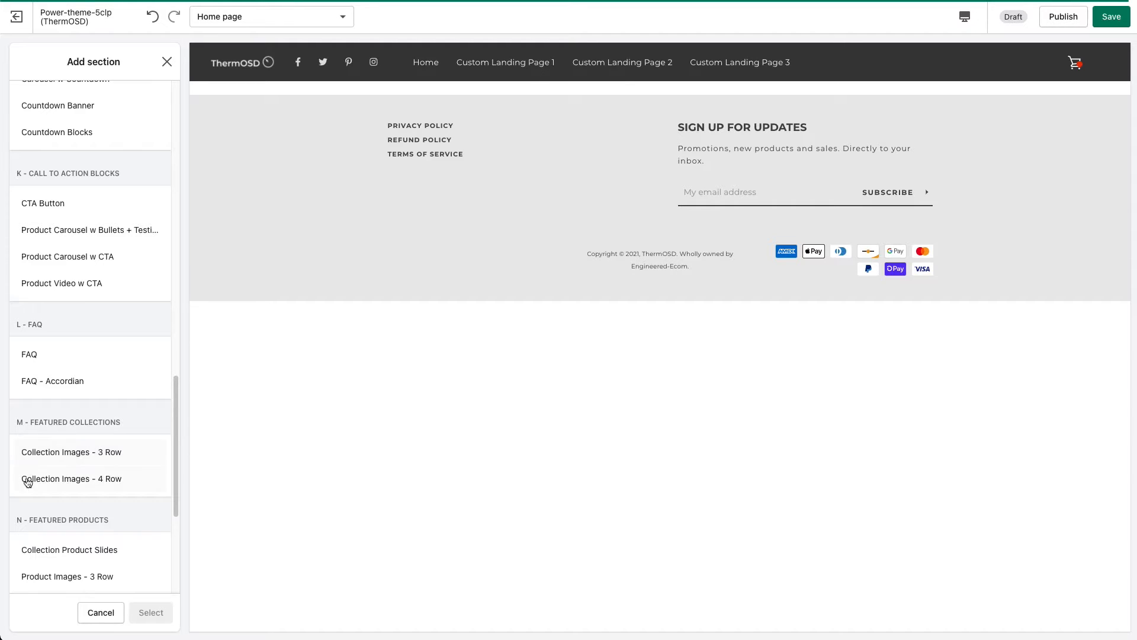
pyautogui.click(62, 457)
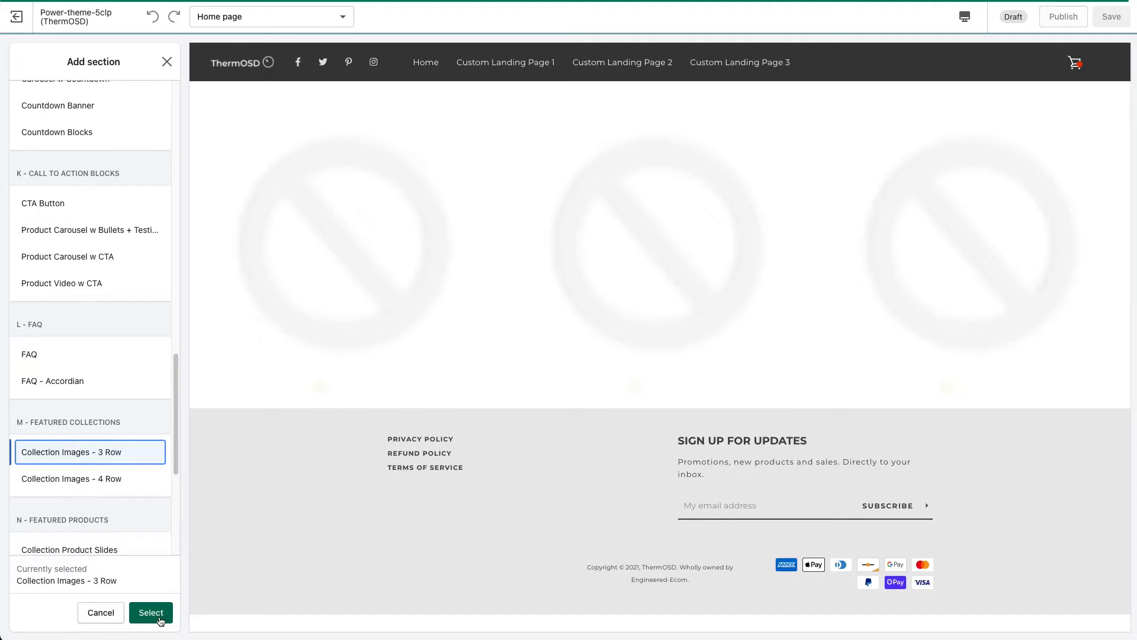
pyautogui.click(159, 616)
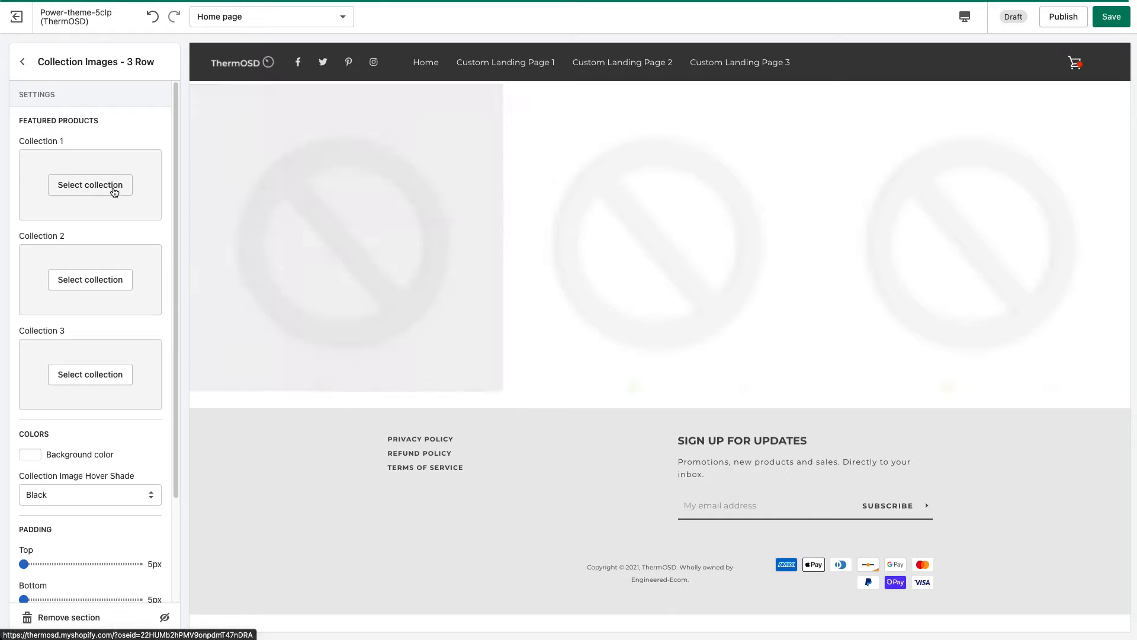
pyautogui.click(112, 187)
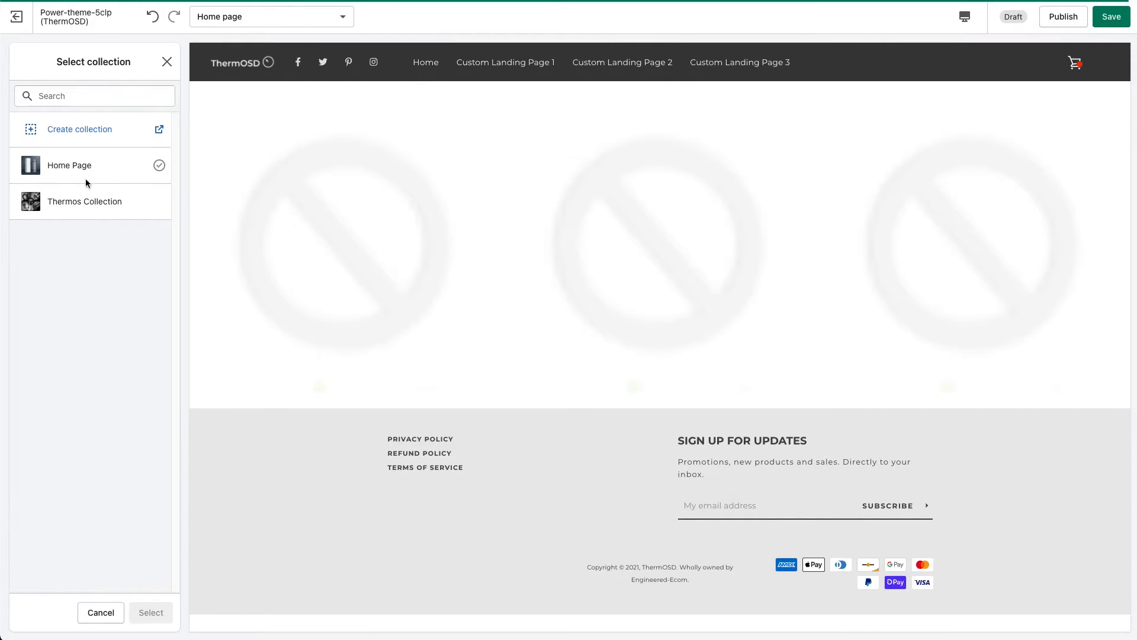
pyautogui.click(166, 61)
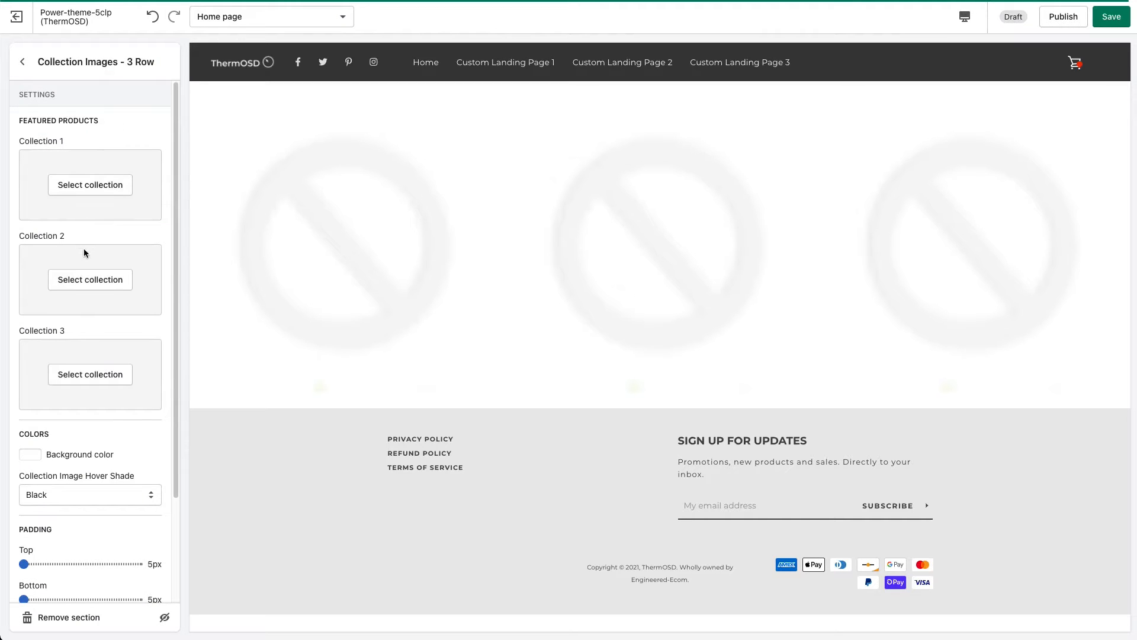
pyautogui.scroll(-3, 83, 251)
pyautogui.scroll(3, 82, 260)
# Assign the Home Page collection to Collection 1 of the three-image section
pyautogui.click(96, 185)
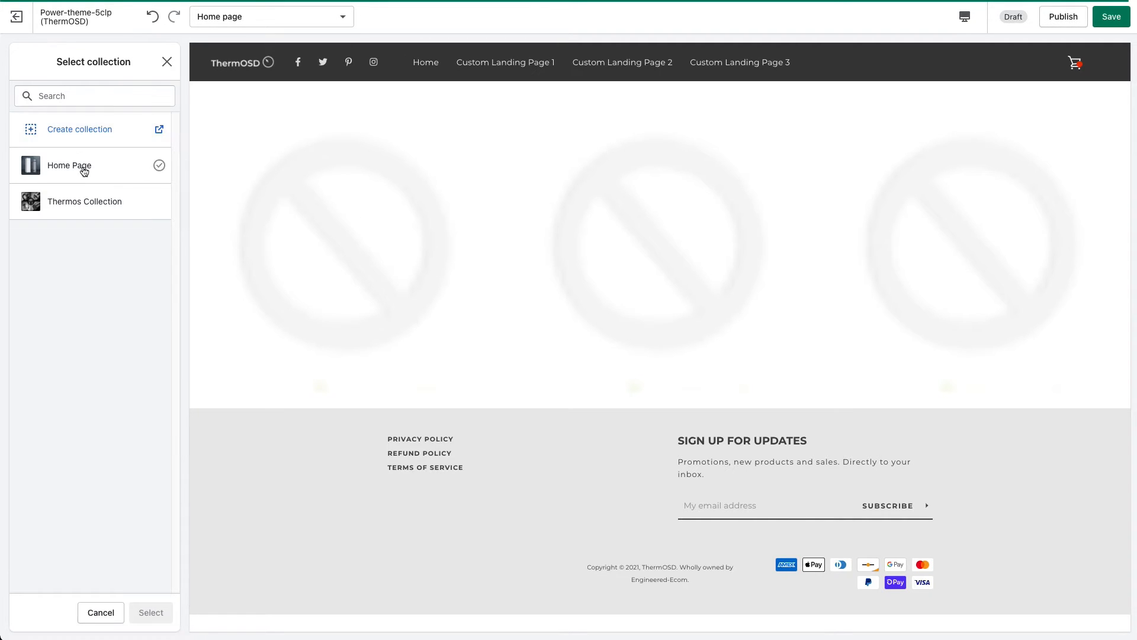
pyautogui.click(77, 205)
pyautogui.click(72, 181)
pyautogui.click(76, 201)
pyautogui.click(93, 172)
pyautogui.click(80, 170)
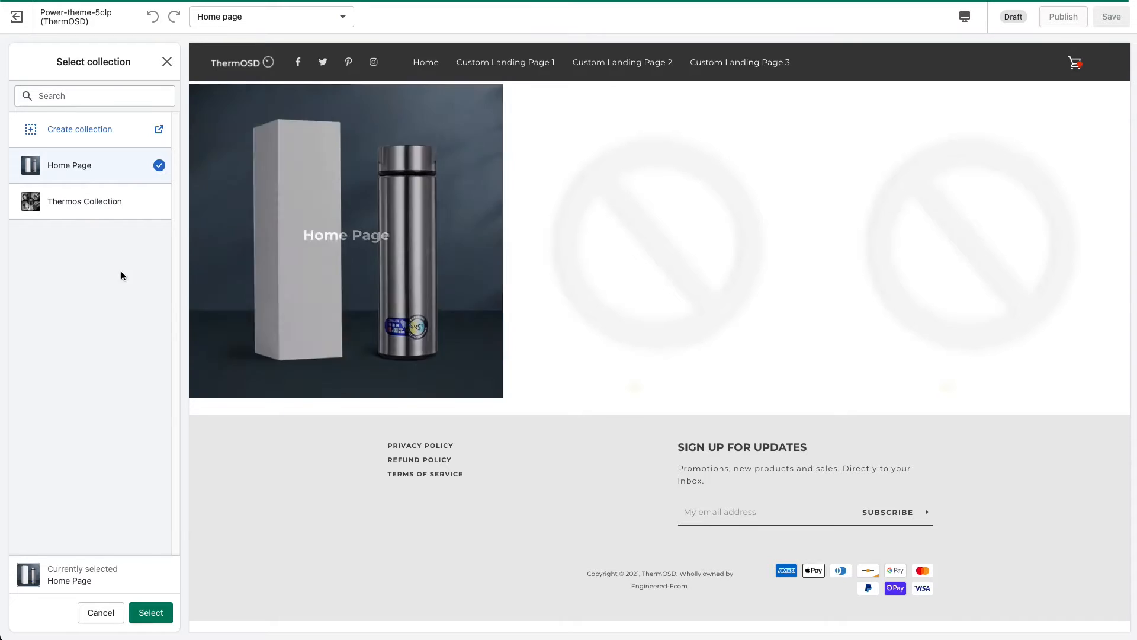
pyautogui.click(151, 612)
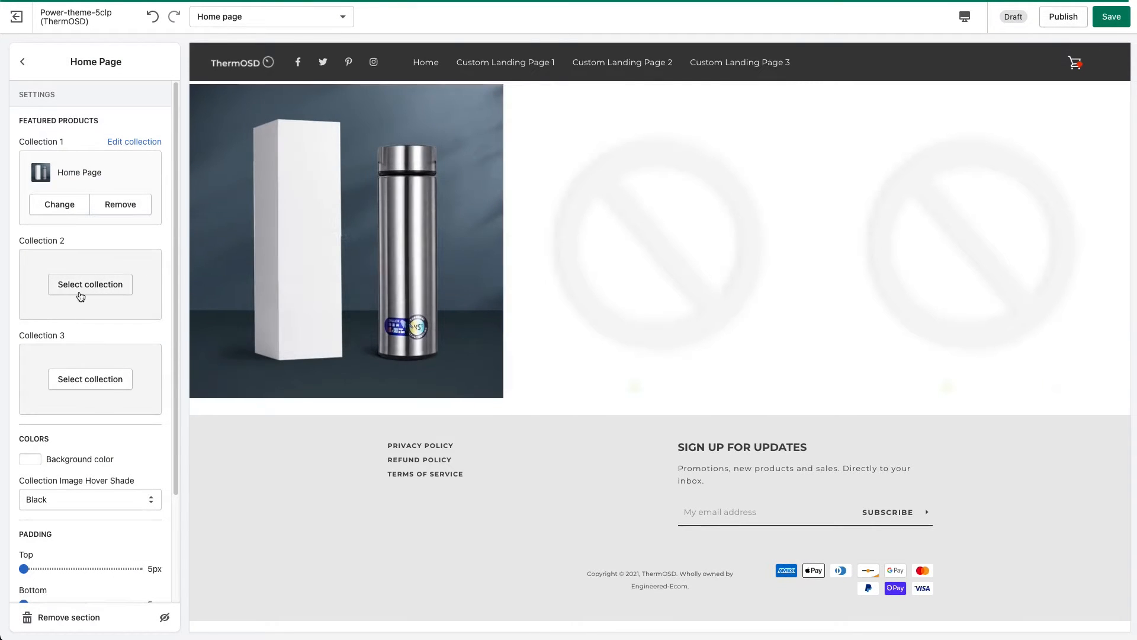
# Assign Thermos Collection to Collection 2 and the Home Page collection to Collection 3
pyautogui.click(81, 294)
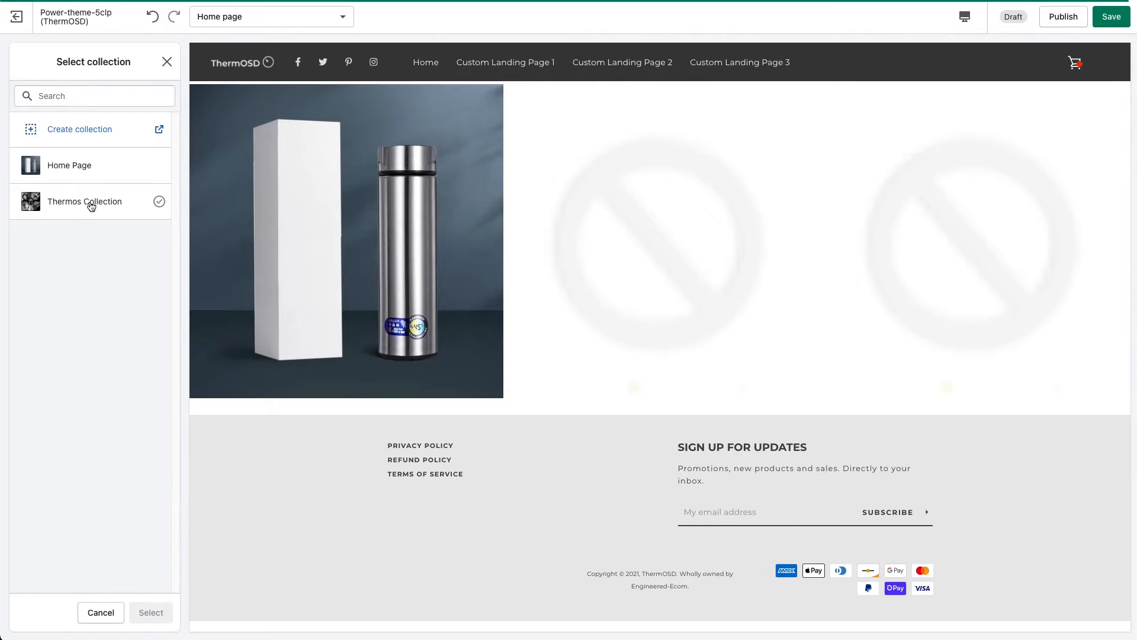
pyautogui.click(91, 204)
pyautogui.click(152, 612)
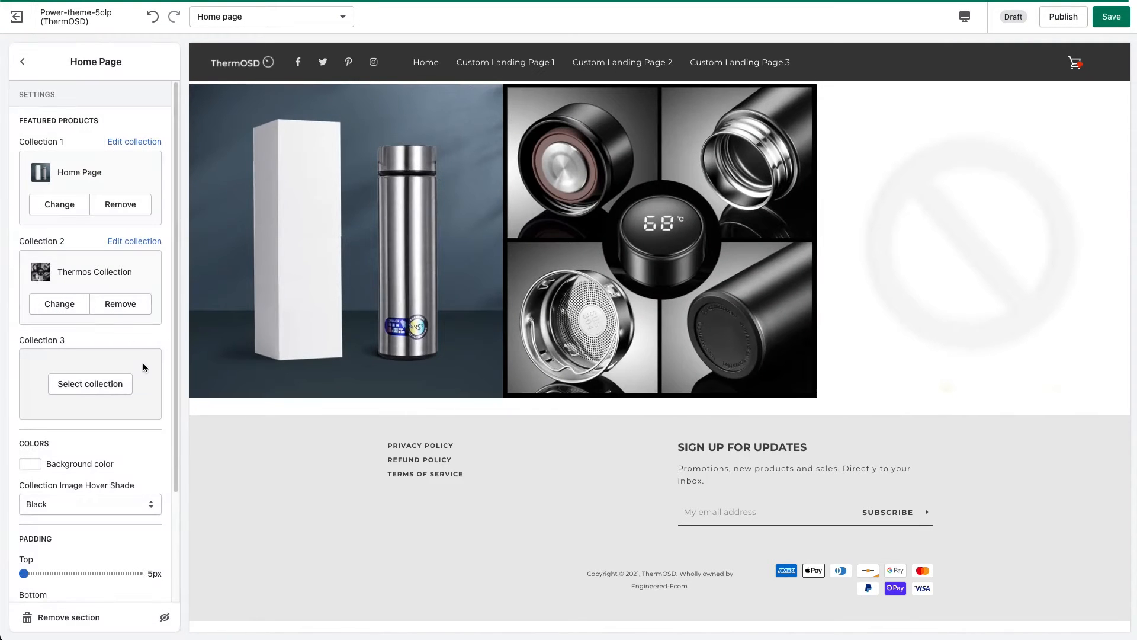
pyautogui.click(85, 382)
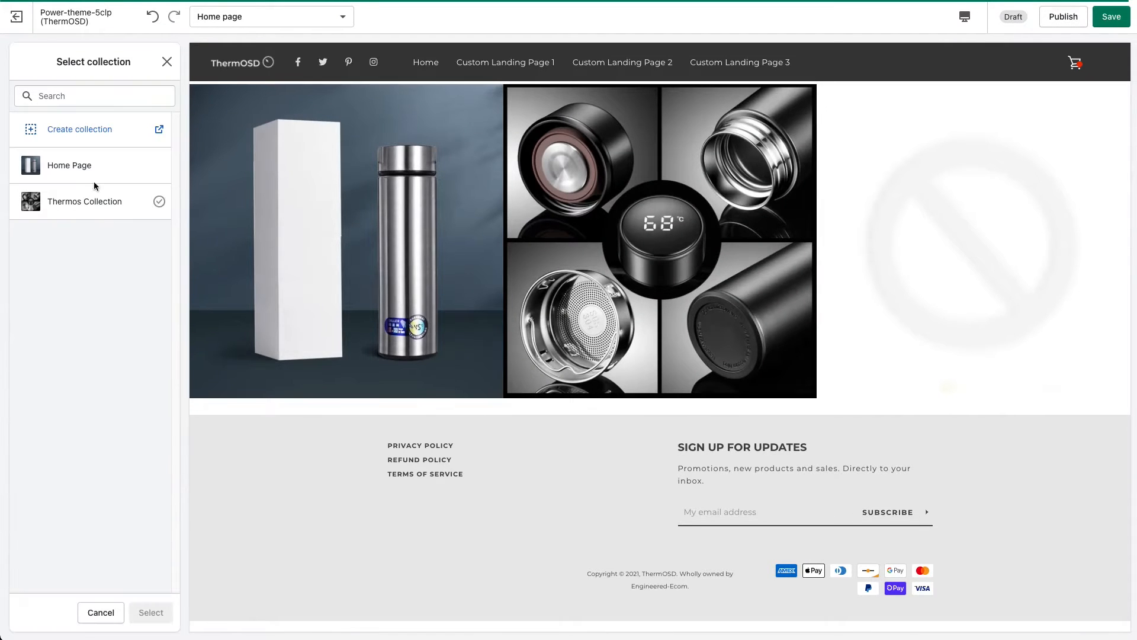
pyautogui.click(66, 167)
pyautogui.click(155, 612)
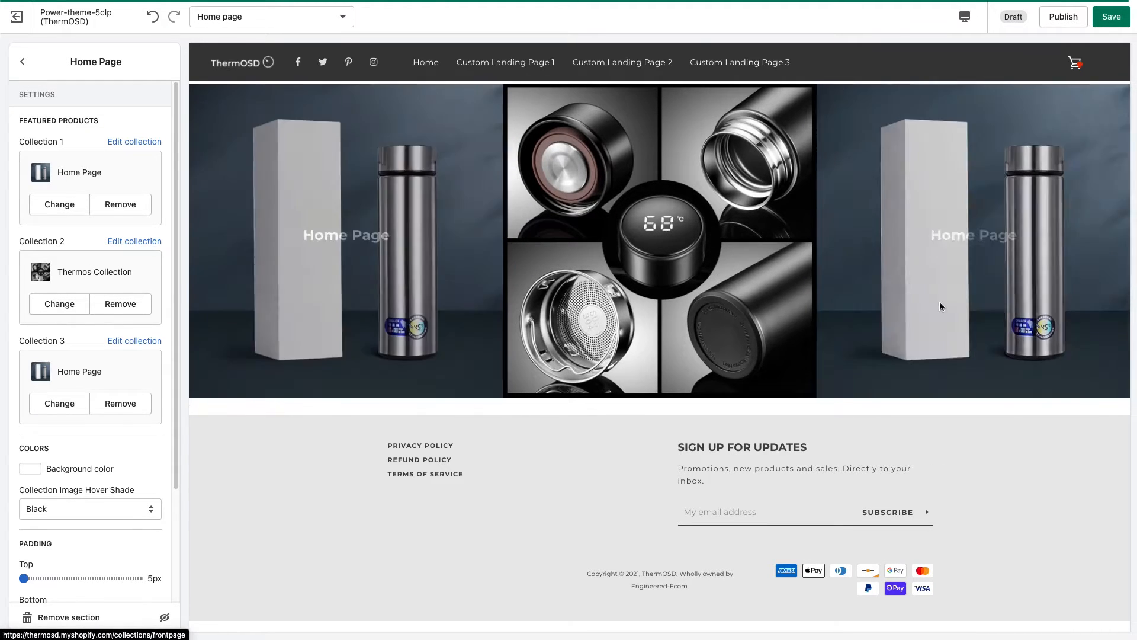
# Change the collection section's background color to red
pyautogui.scroll(-3, 182, 425)
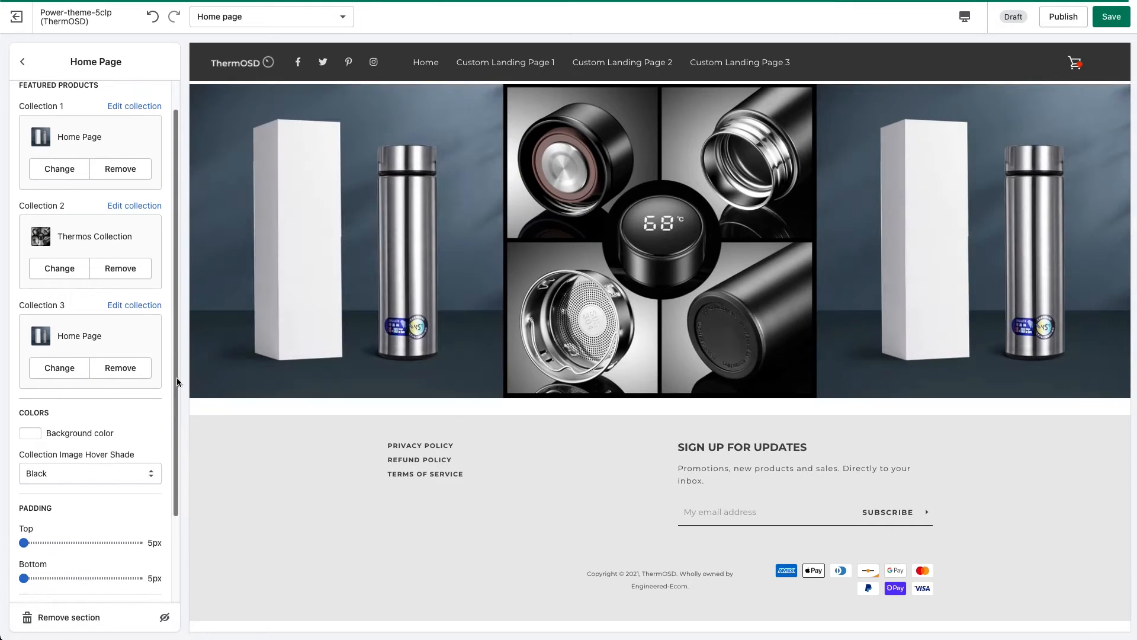
pyautogui.scroll(-2, 179, 422)
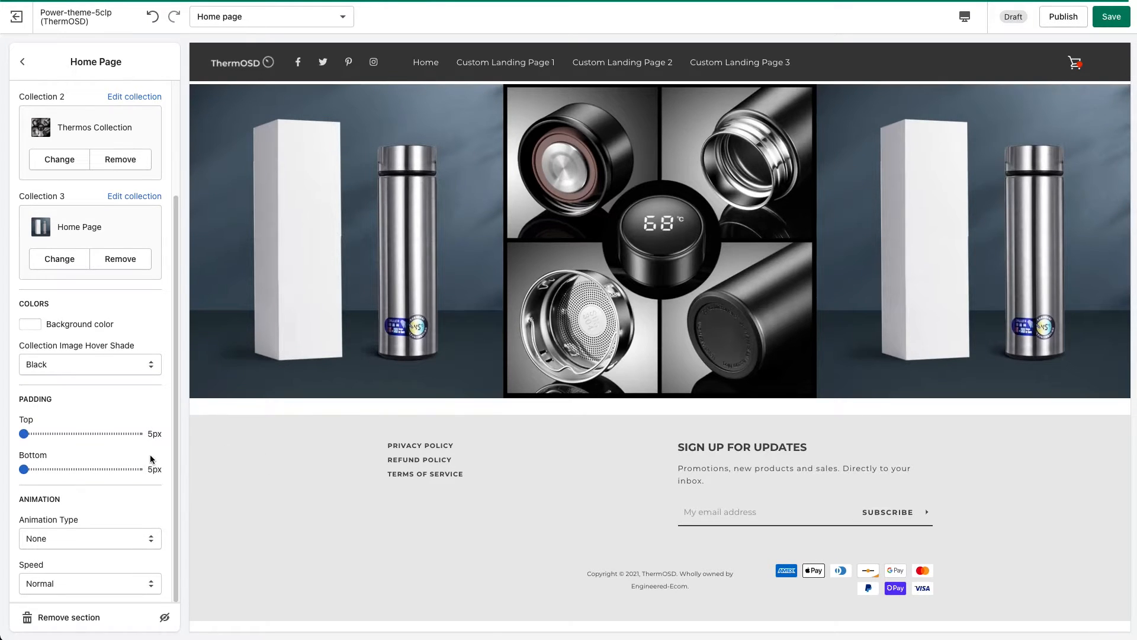
pyautogui.scroll(4, 159, 446)
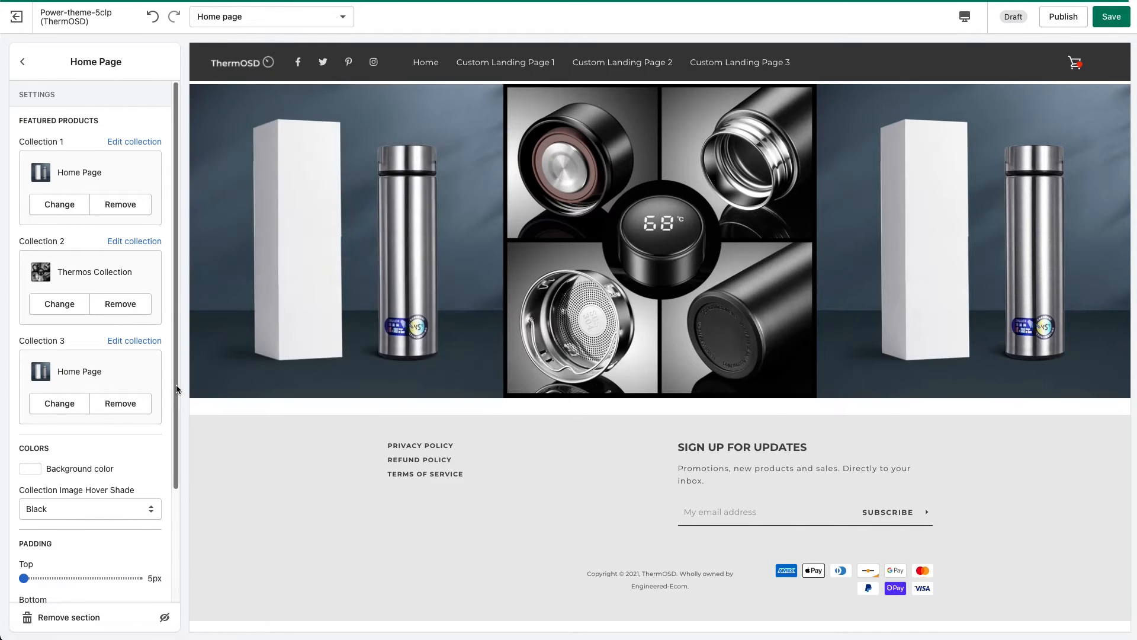
pyautogui.moveTo(176, 389); pyautogui.dragTo(185, 502)
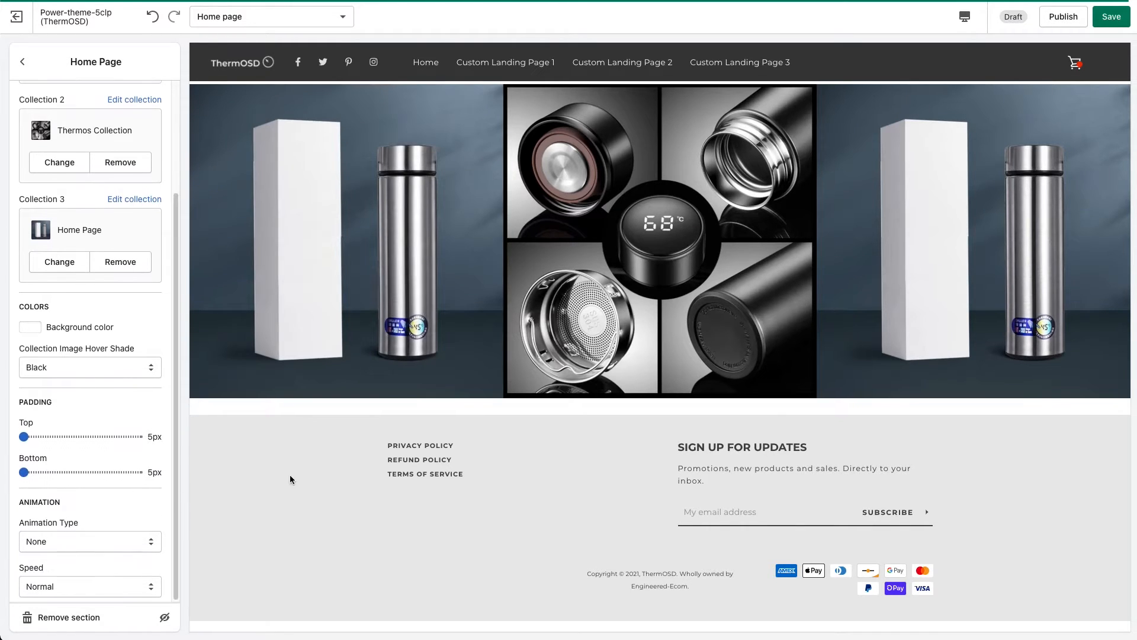
pyautogui.click(34, 329)
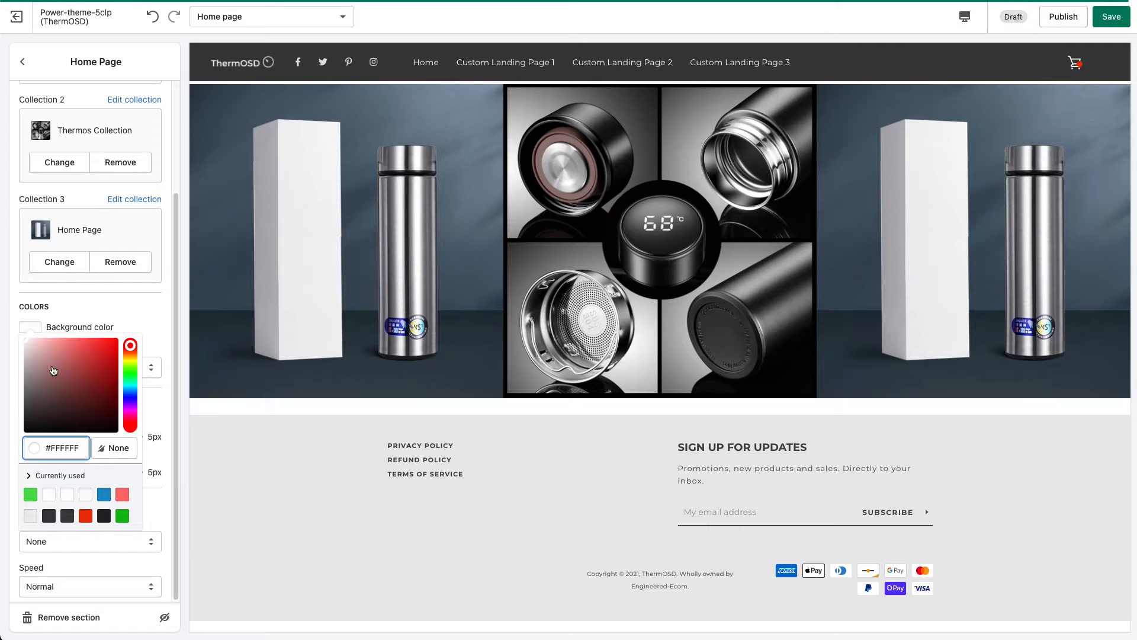
pyautogui.moveTo(53, 371); pyautogui.dragTo(103, 345)
pyautogui.click(144, 307)
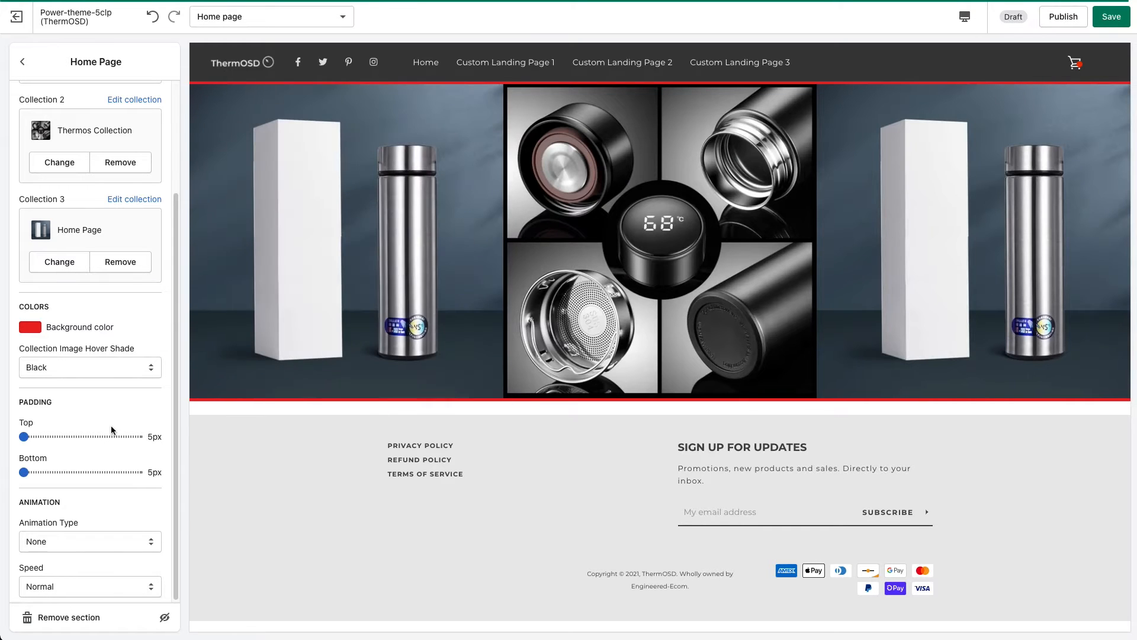
# Set the collection section's top and bottom padding to 45px each
pyautogui.click(73, 437)
pyautogui.click(73, 472)
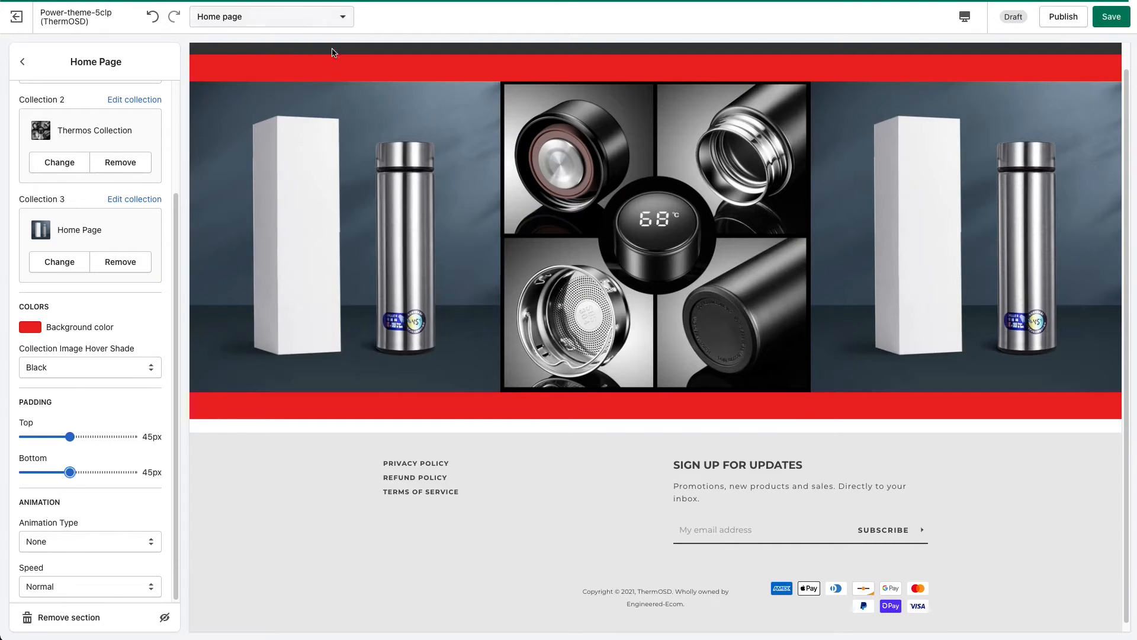
# Set the collection section's background color to white, #FFFFFF
pyautogui.click(30, 329)
pyautogui.moveTo(30, 355); pyautogui.dragTo(7, 331)
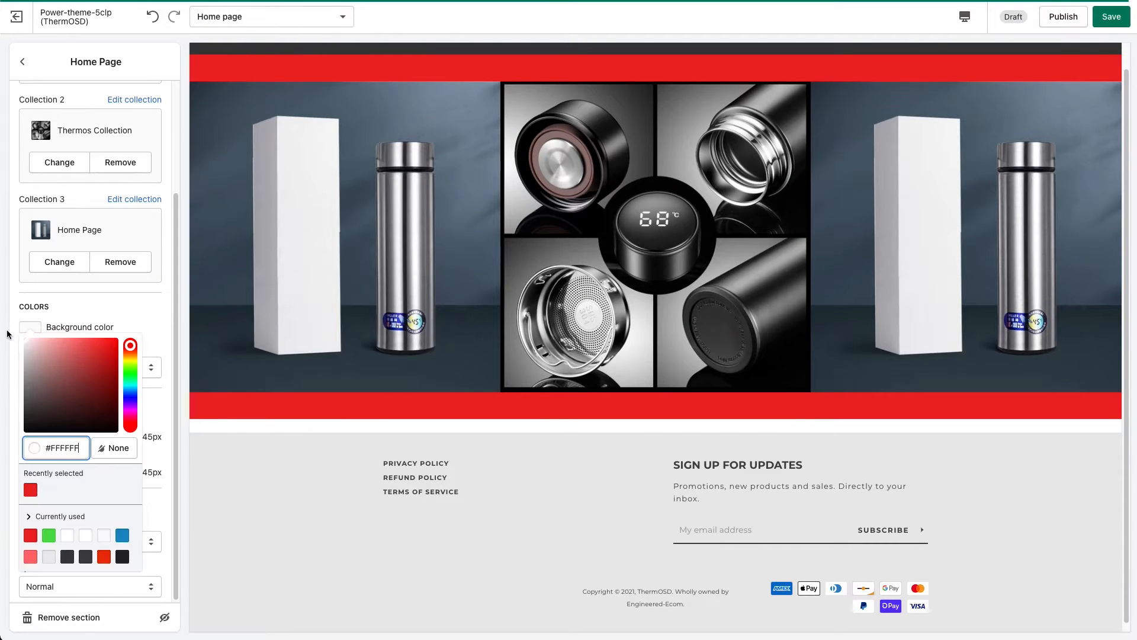
pyautogui.click(126, 315)
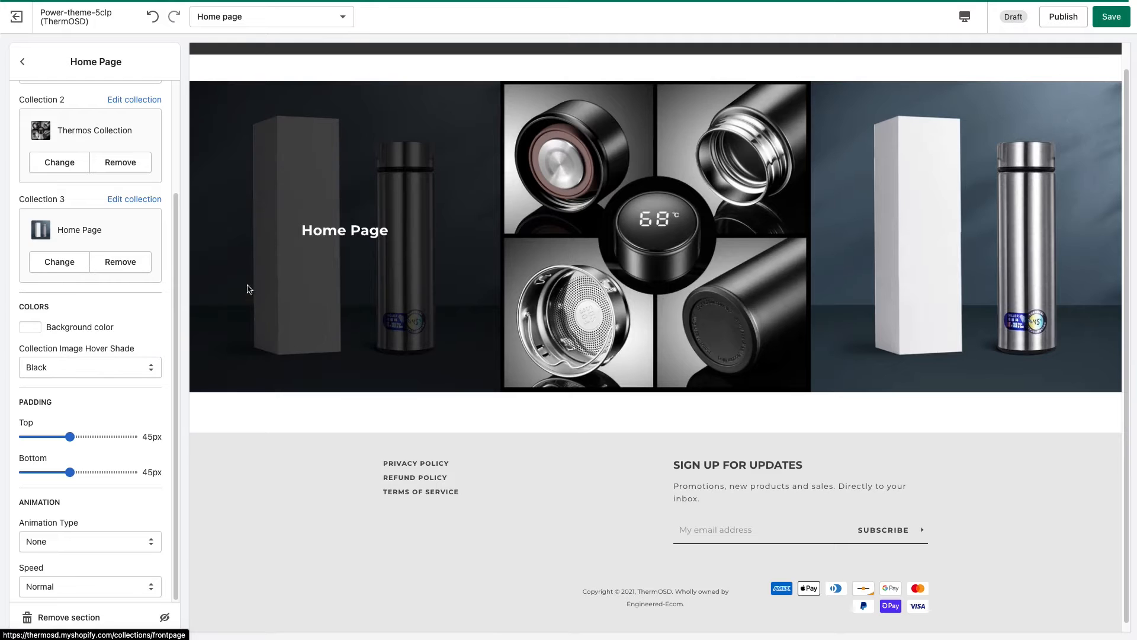
# Try the Blue and Green options for the Collection Image Hover Shade and check them on the preview images
pyautogui.click(109, 366)
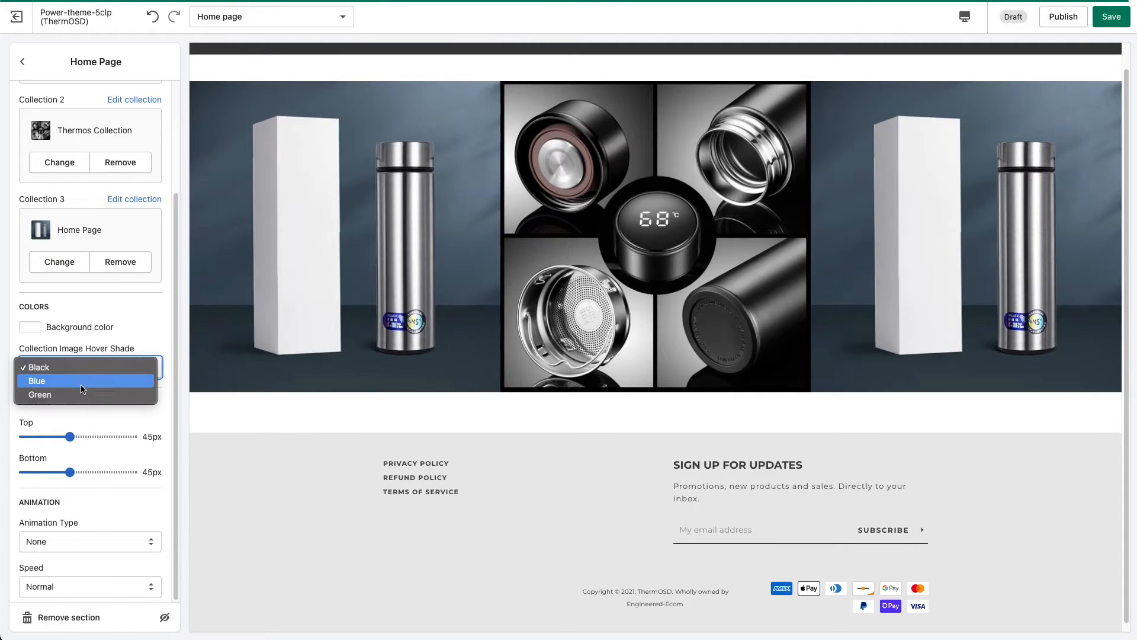
pyautogui.click(79, 386)
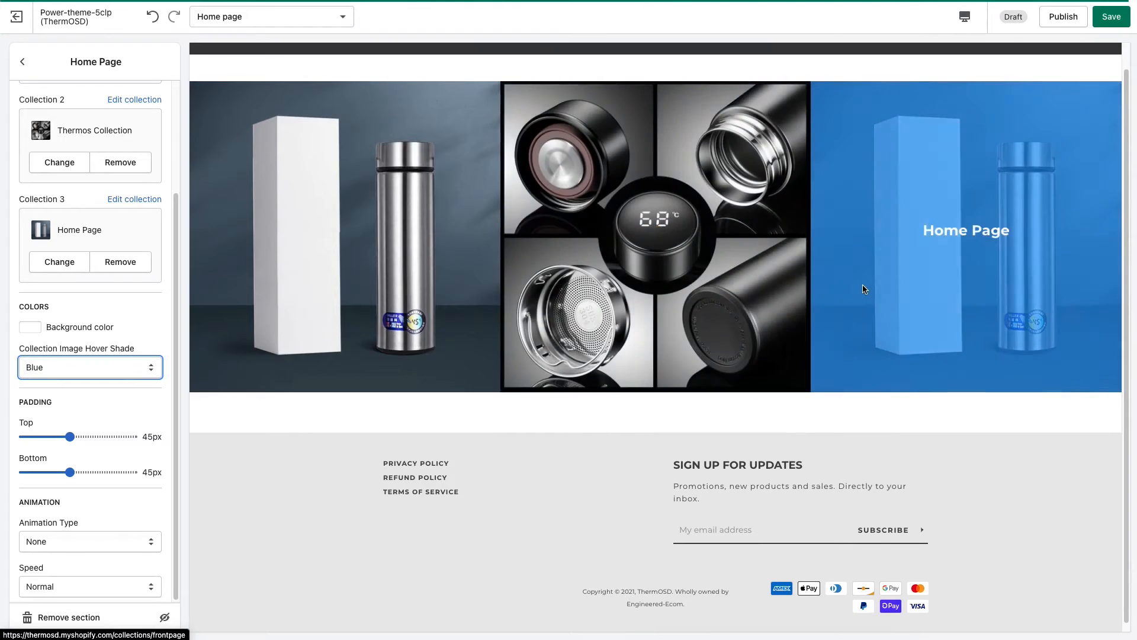
pyautogui.click(111, 367)
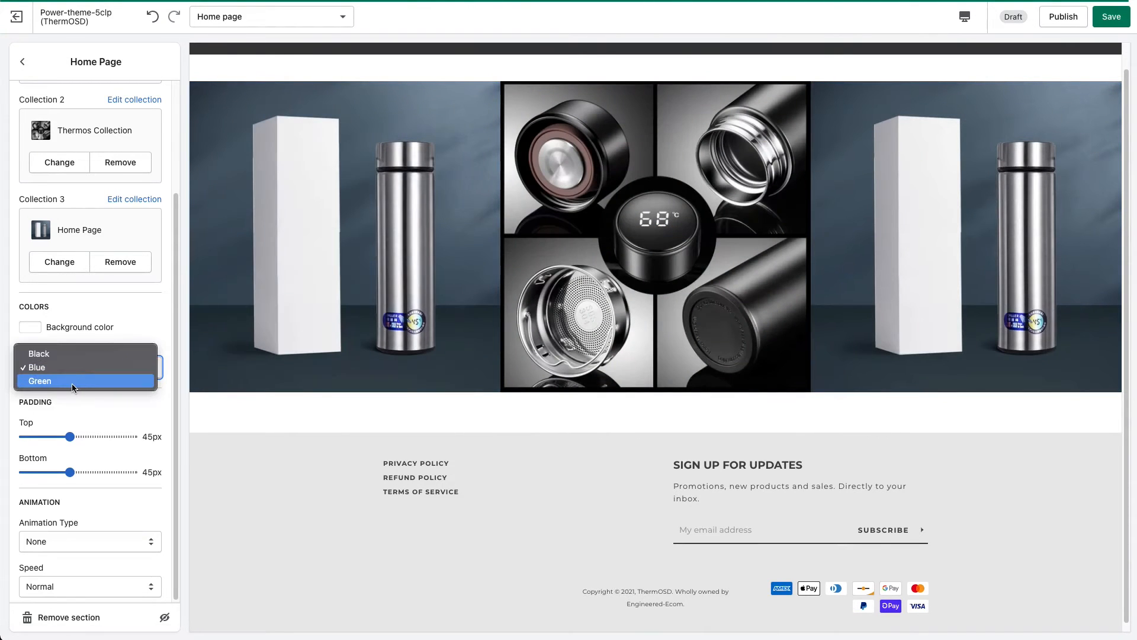
pyautogui.click(70, 381)
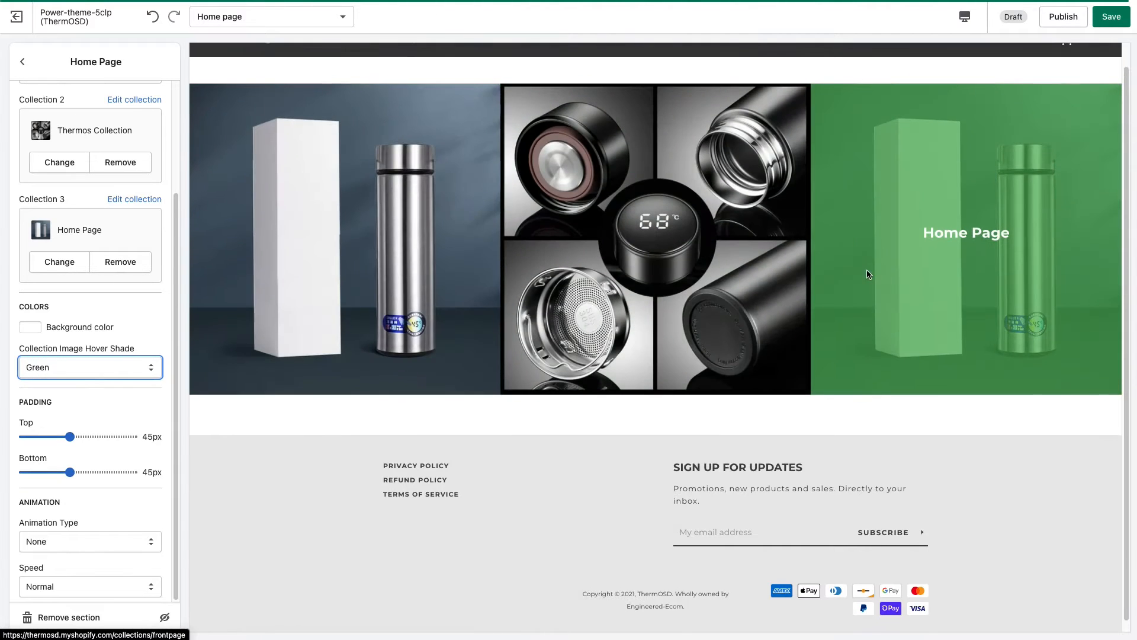
pyautogui.scroll(1, 871, 278)
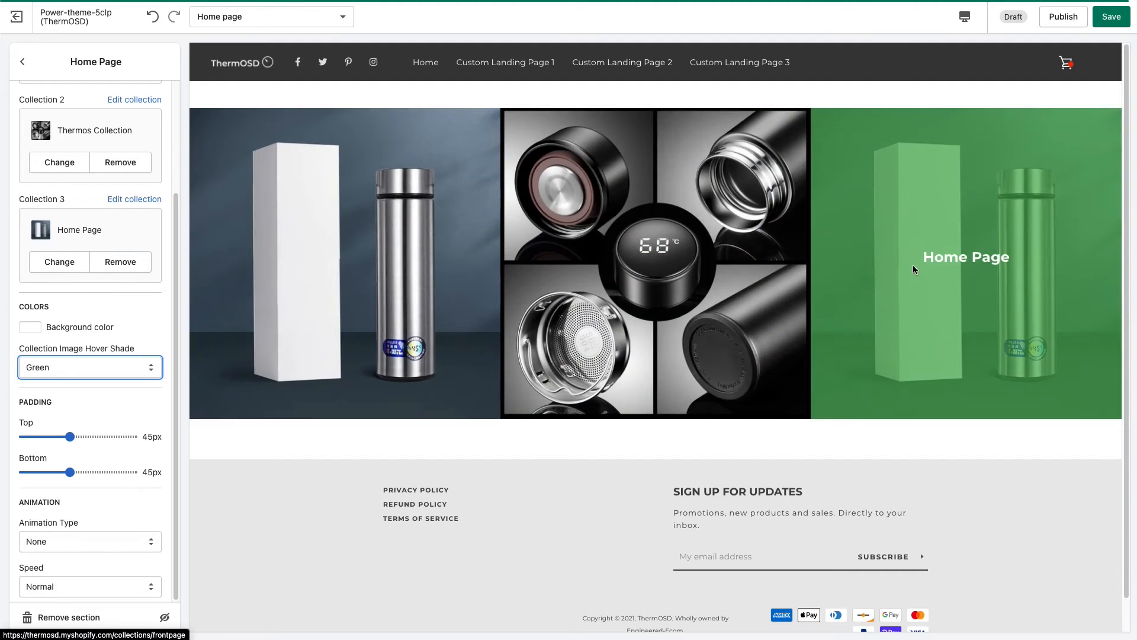
# Open the first collection's page from its preview image and return to the home page
pyautogui.click(364, 259)
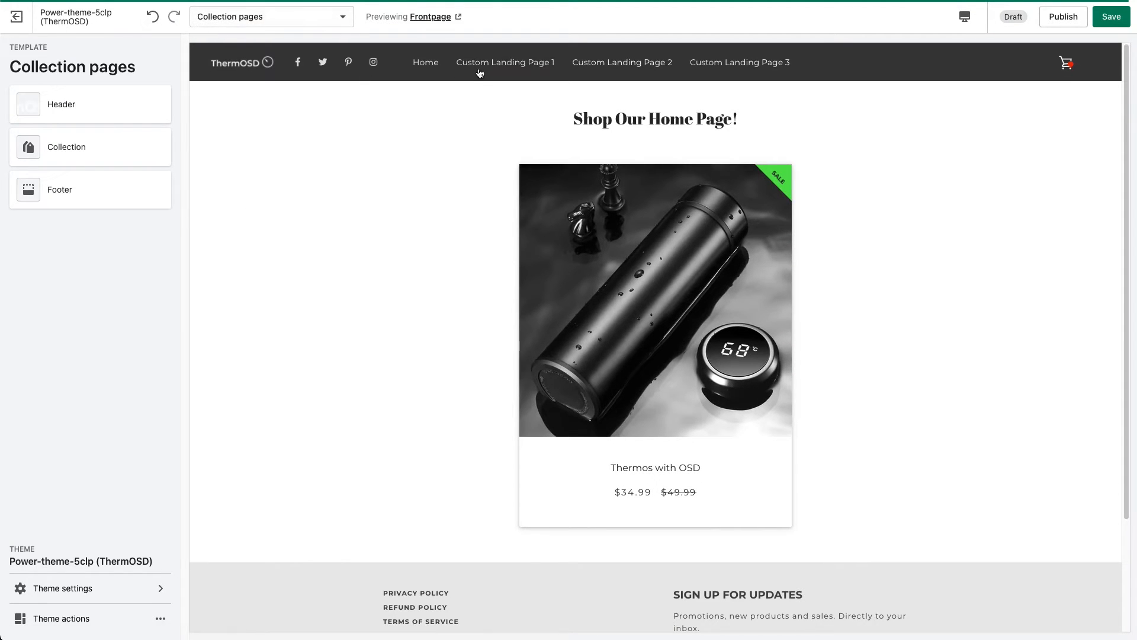
pyautogui.click(241, 63)
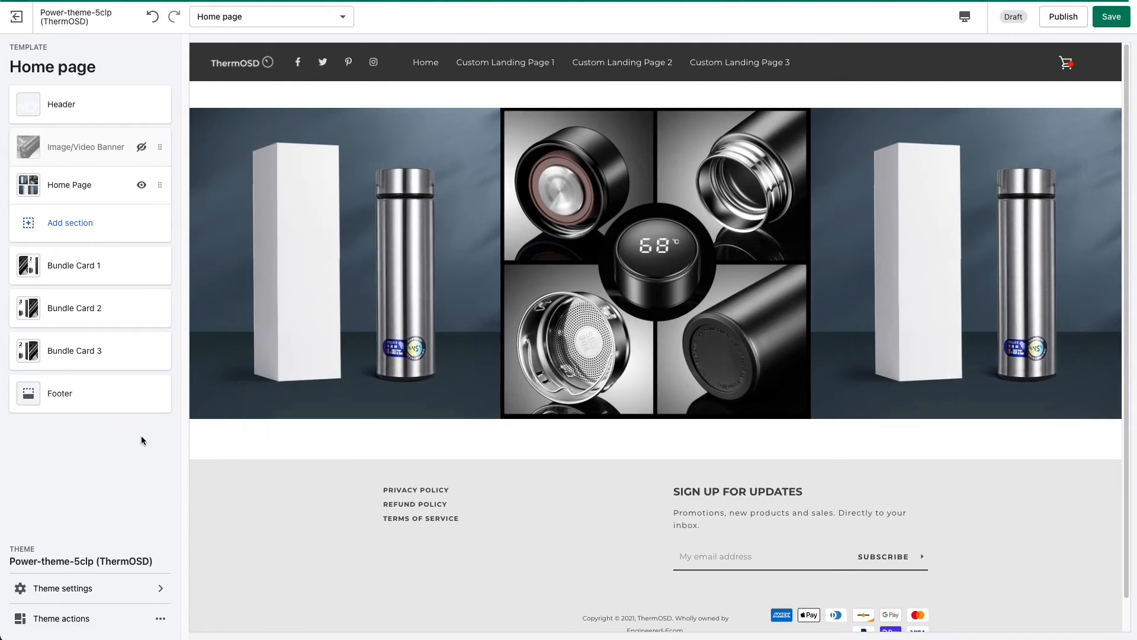
# Preview the collection section in Mobile view and set its Collection Image Hover Shade to Black
pyautogui.click(90, 180)
pyautogui.scroll(-3, 126, 443)
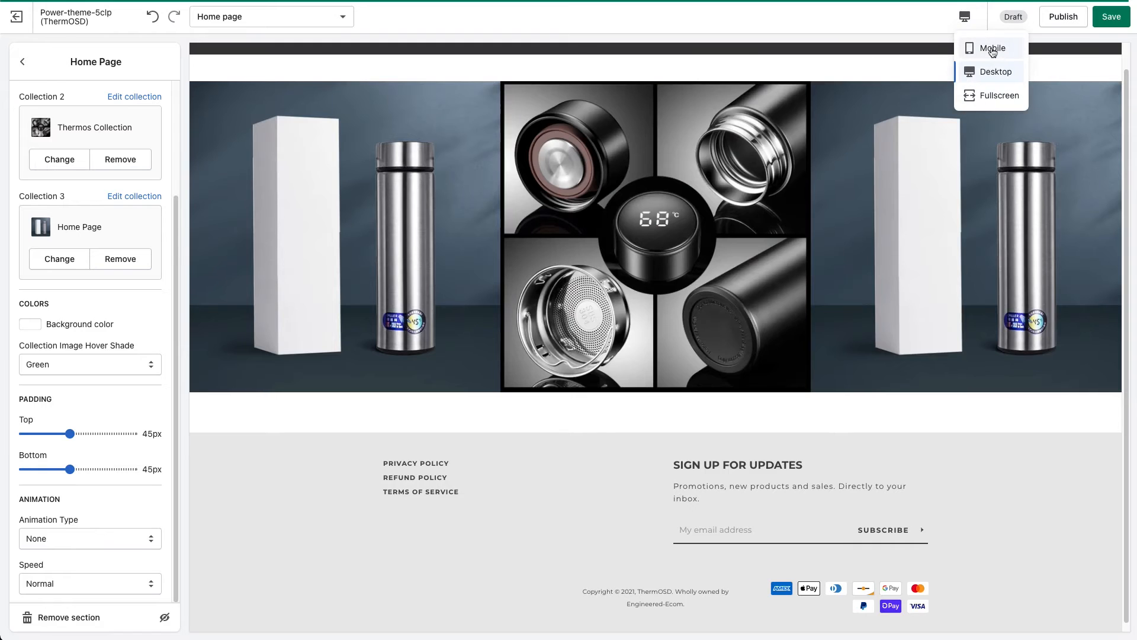
pyautogui.click(993, 50)
pyautogui.scroll(-4, 766, 231)
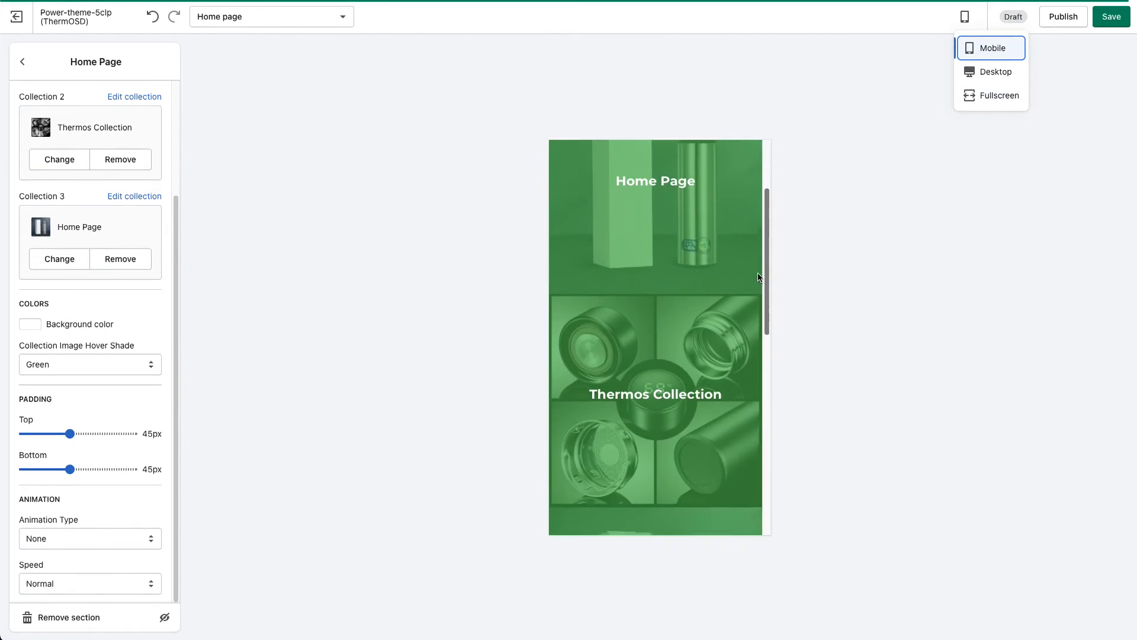
pyautogui.scroll(4, 767, 240)
pyautogui.scroll(-2, 775, 222)
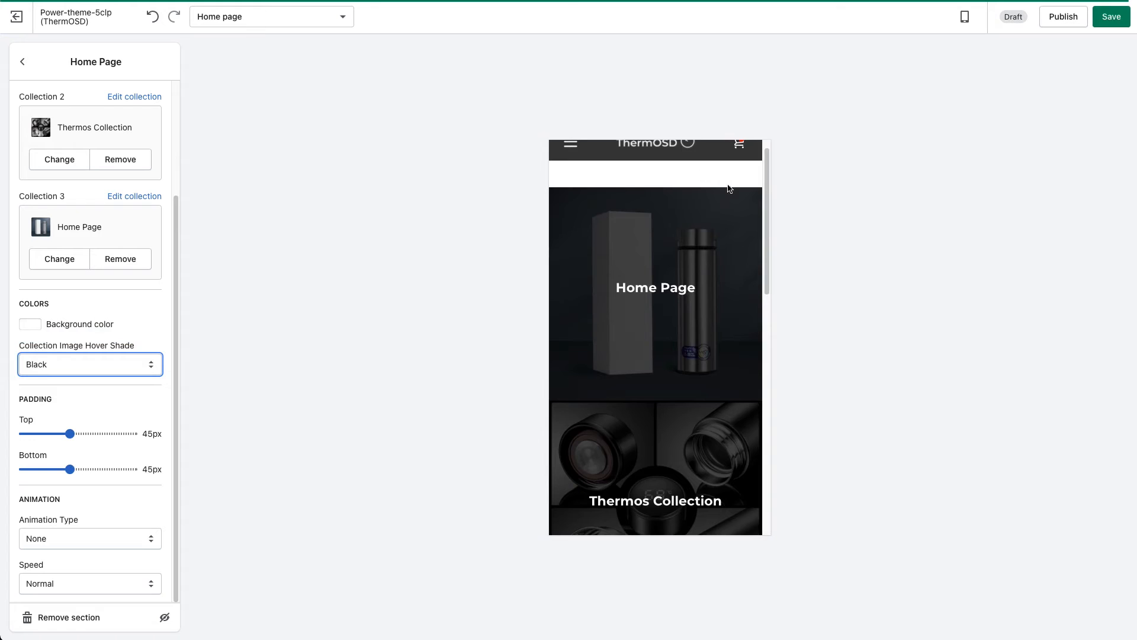
# Look through the stacked collection images in the mobile preview down to the footer and return to the header
pyautogui.moveTo(770, 179); pyautogui.dragTo(782, 340)
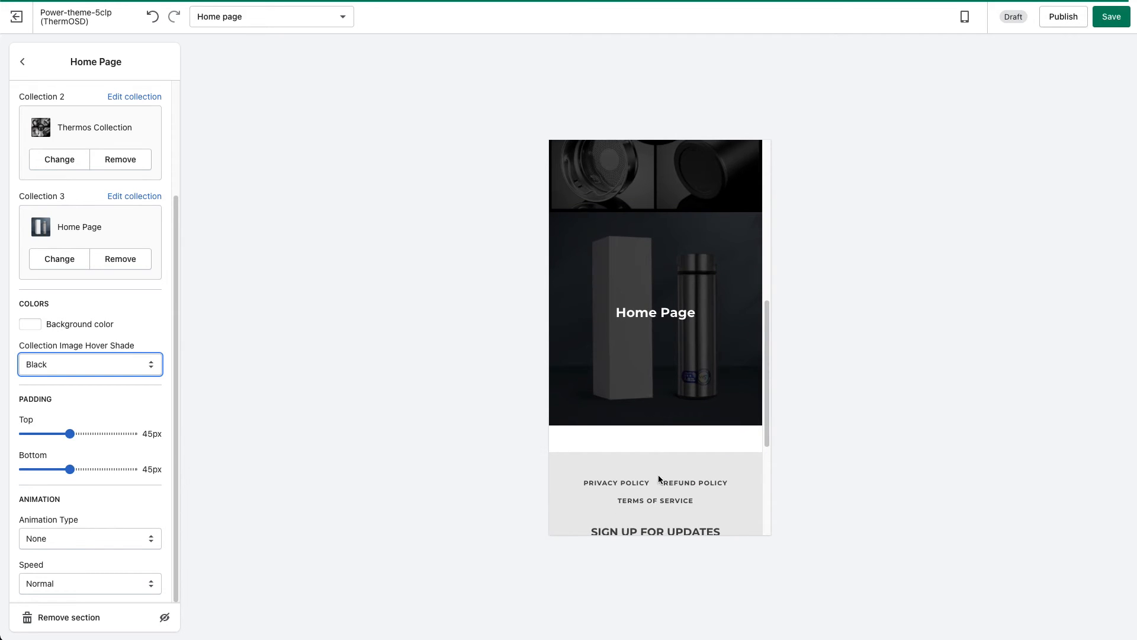
pyautogui.moveTo(764, 439); pyautogui.dragTo(785, 255)
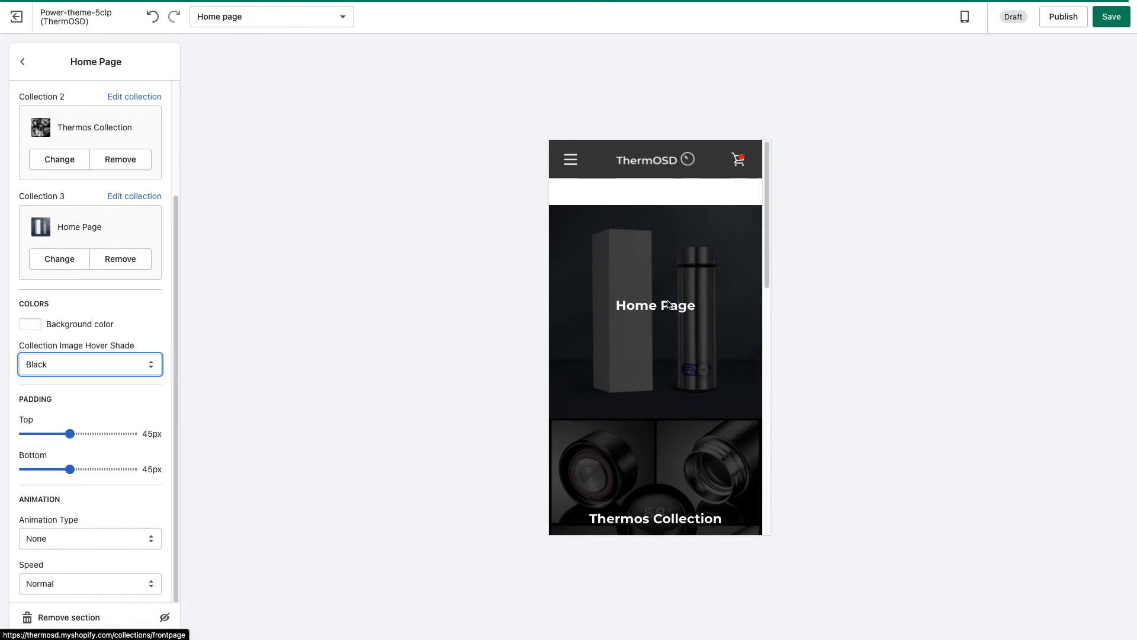
pyautogui.moveTo(767, 277); pyautogui.dragTo(794, 264)
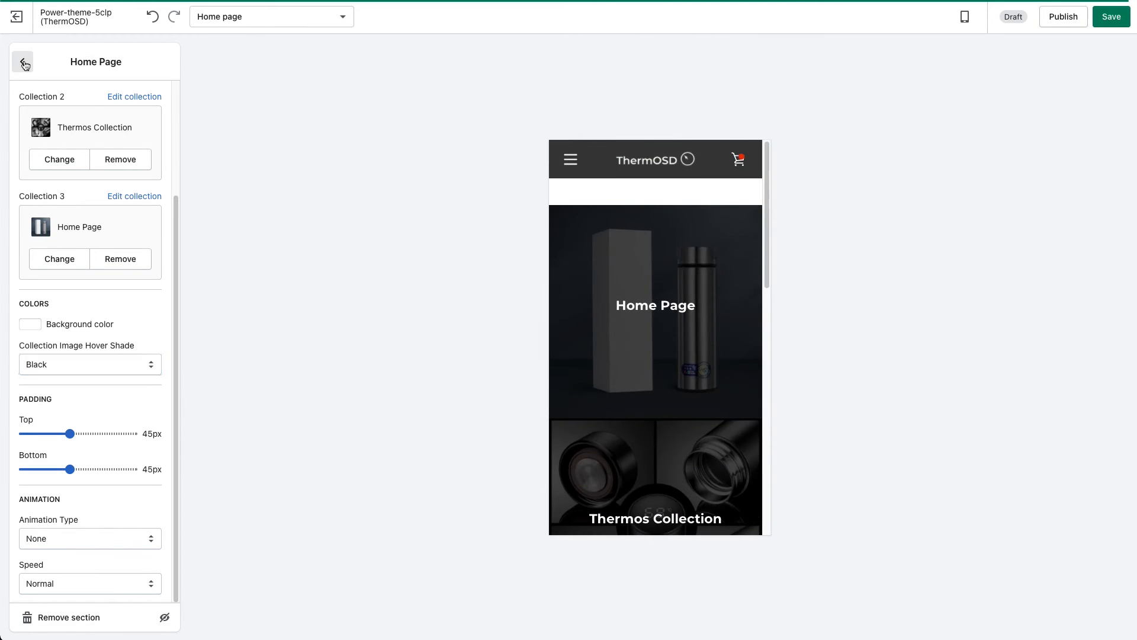
# Switch the preview to Desktop and add a Collection Images - 4 Row section to the home page
pyautogui.click(22, 62)
pyautogui.click(86, 229)
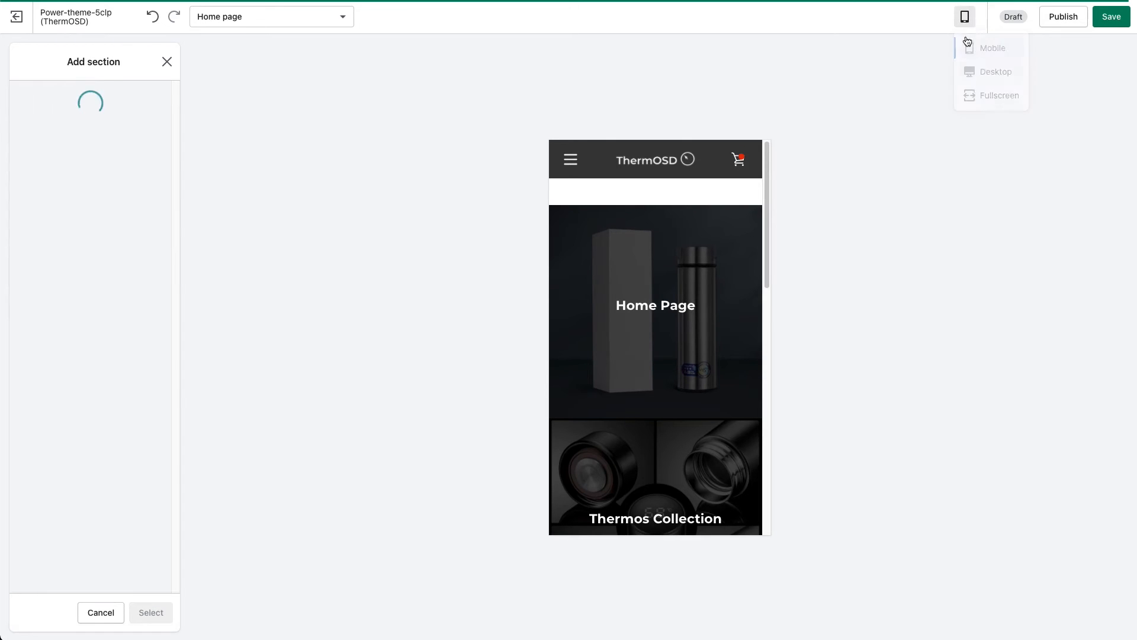
pyautogui.click(995, 72)
pyautogui.moveTo(176, 343); pyautogui.dragTo(172, 593)
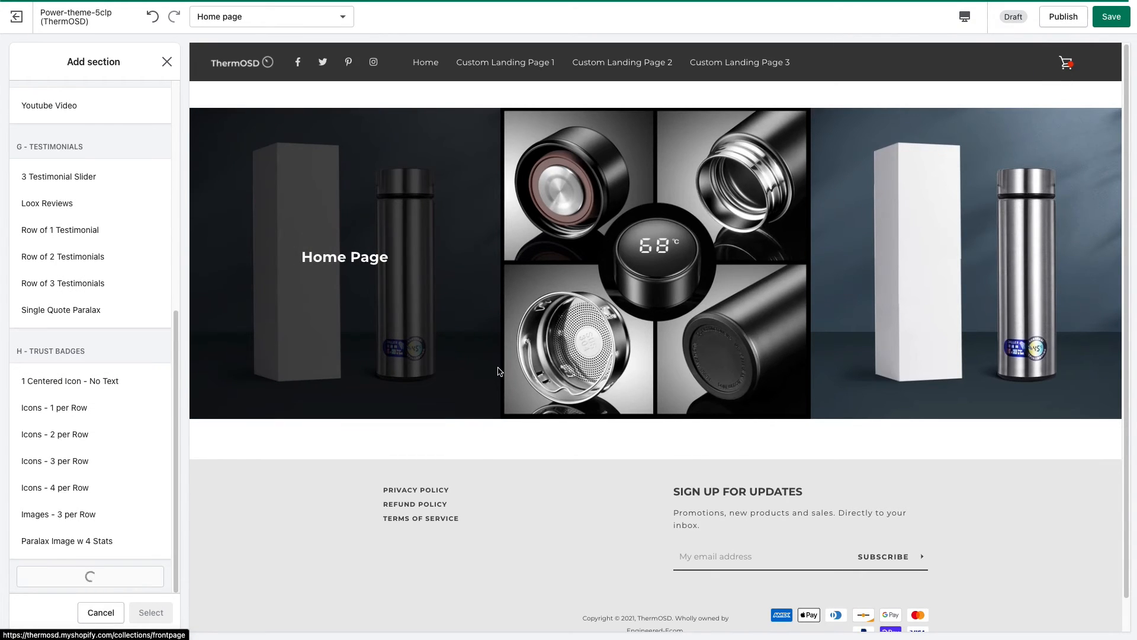
pyautogui.moveTo(179, 318); pyautogui.dragTo(176, 485)
pyautogui.scroll(-2, 122, 443)
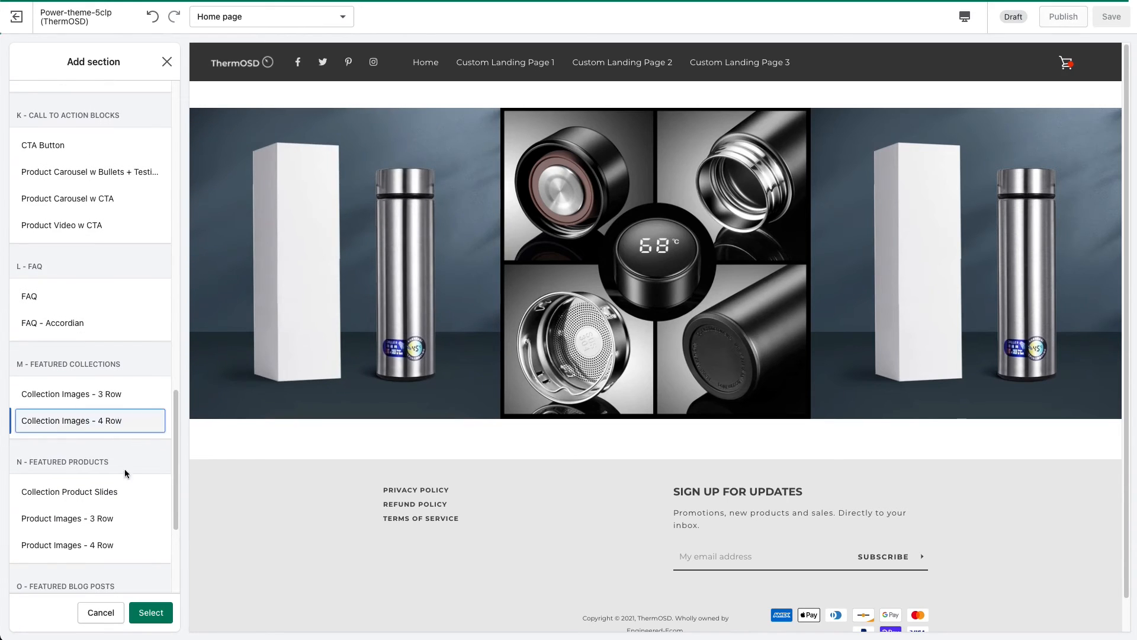
pyautogui.click(157, 620)
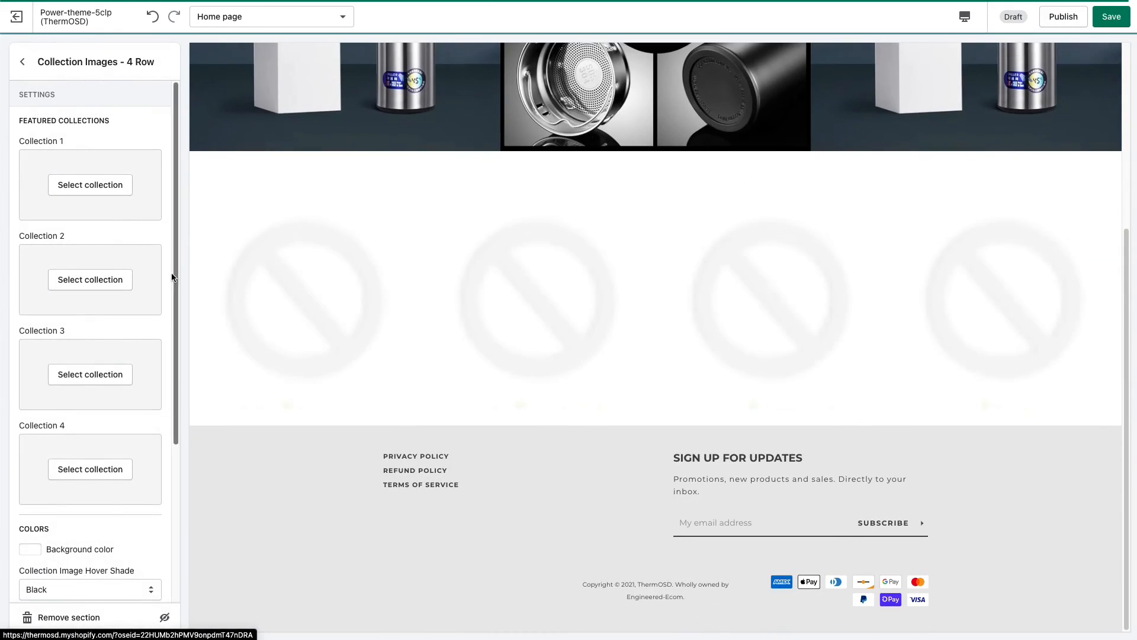
# Assign Home Page as Collection 1 and Thermos Collection as Collection 2 in the new four-image section
pyautogui.scroll(2, 951, 321)
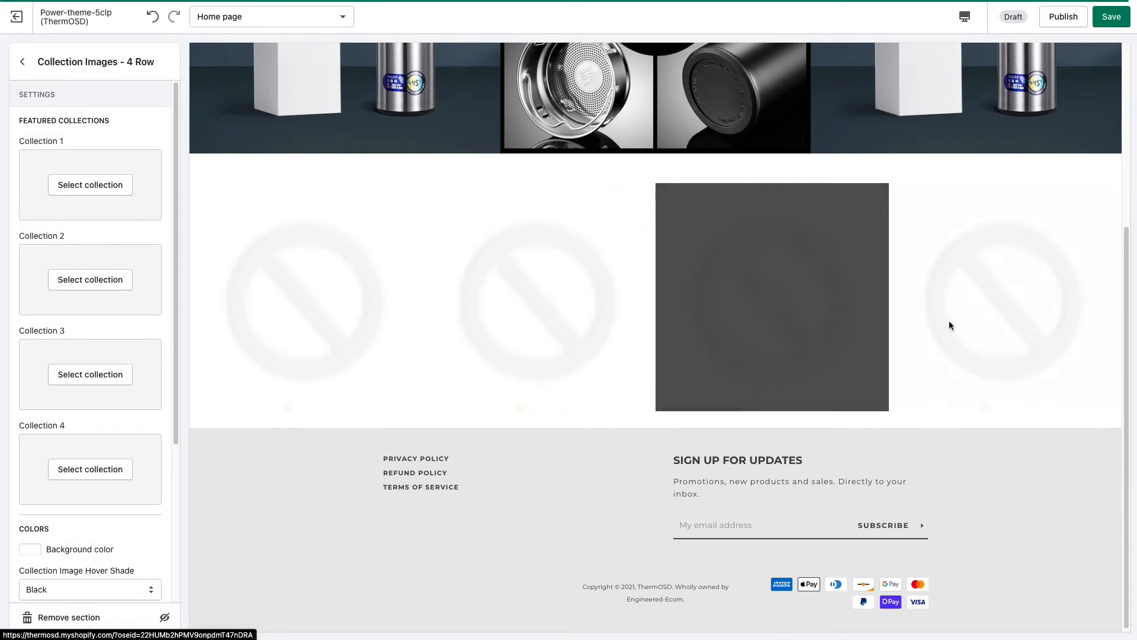
pyautogui.scroll(1, 414, 237)
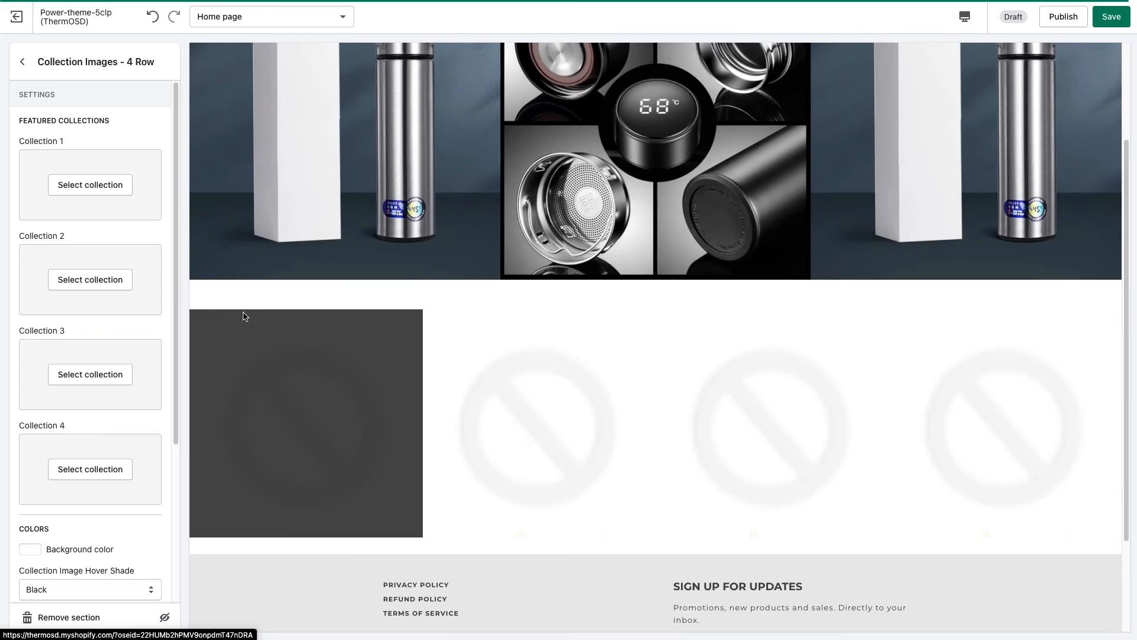
pyautogui.scroll(2, 224, 382)
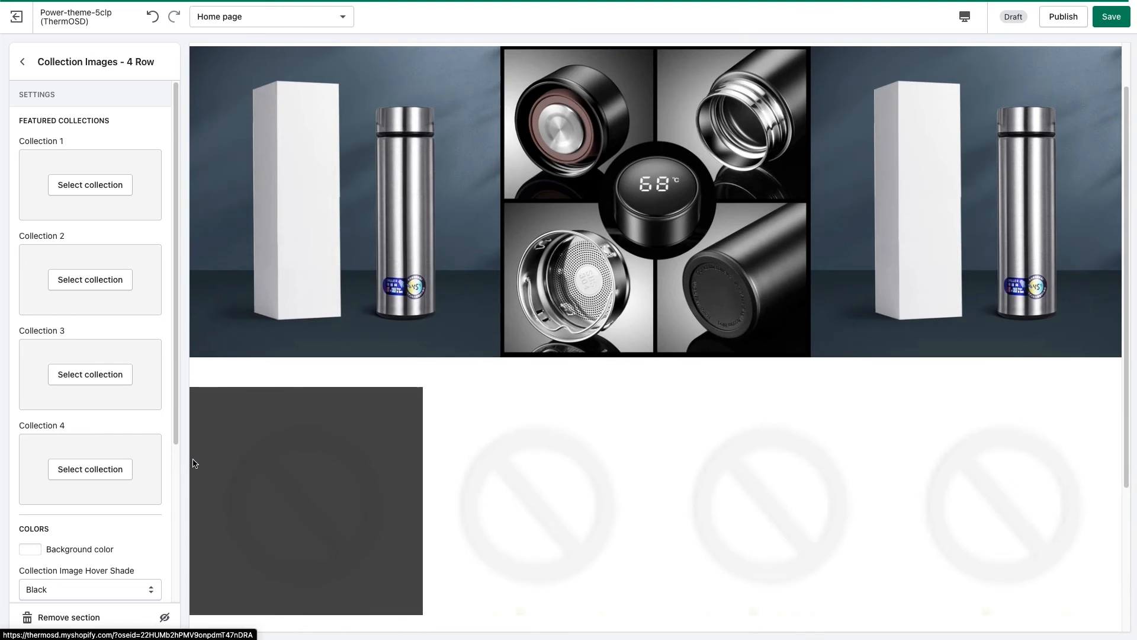
pyautogui.scroll(-1, 203, 446)
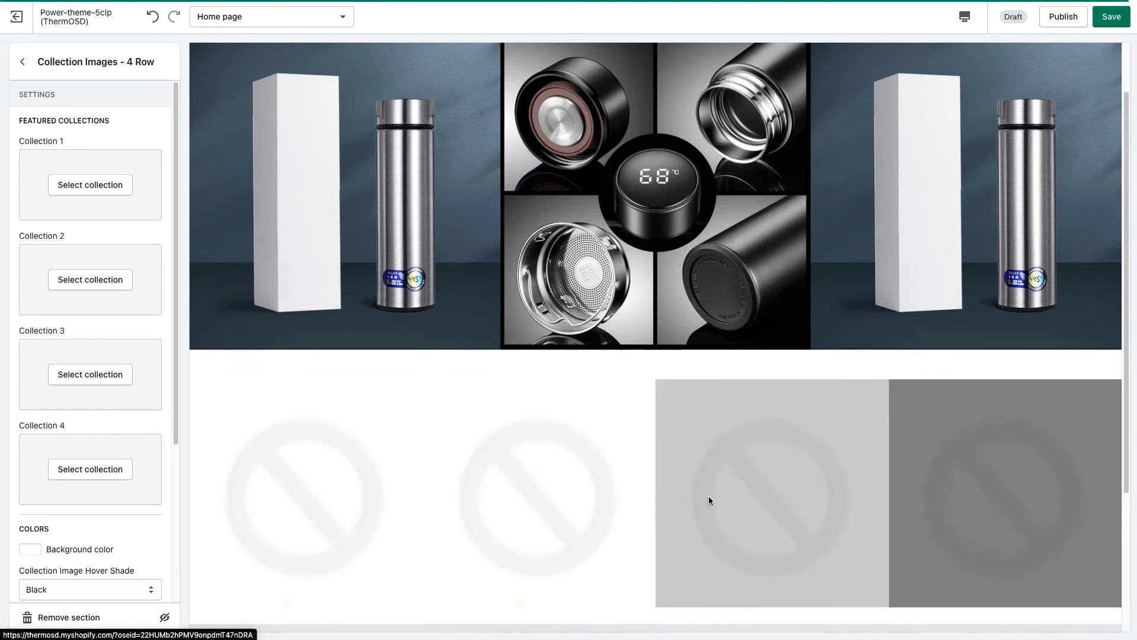
pyautogui.click(82, 189)
pyautogui.click(80, 172)
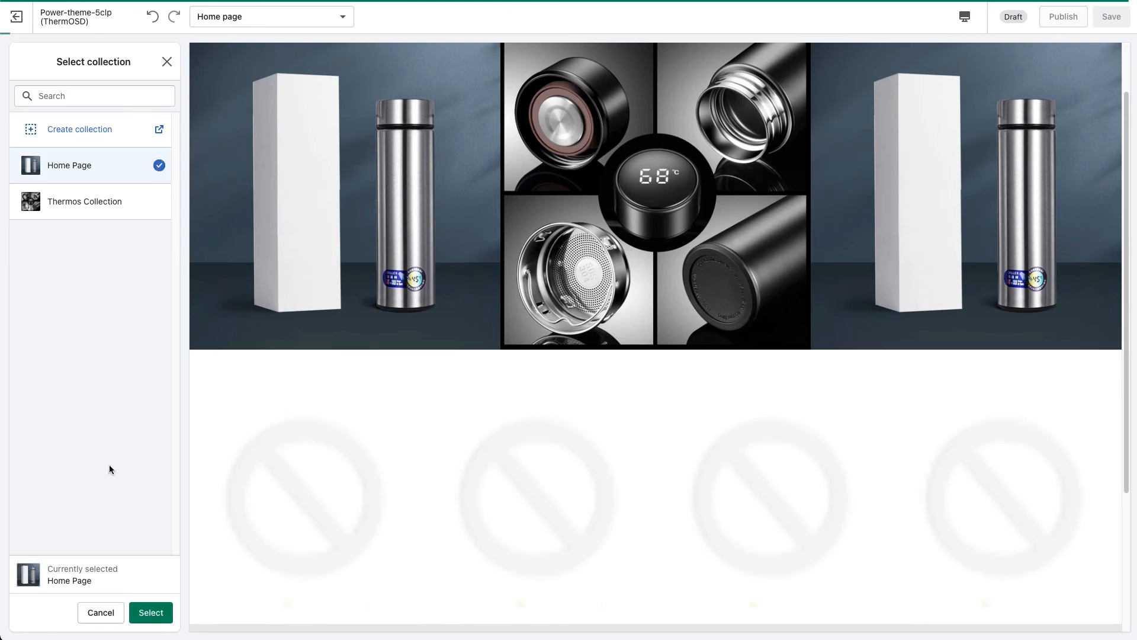
pyautogui.click(151, 613)
pyautogui.click(77, 288)
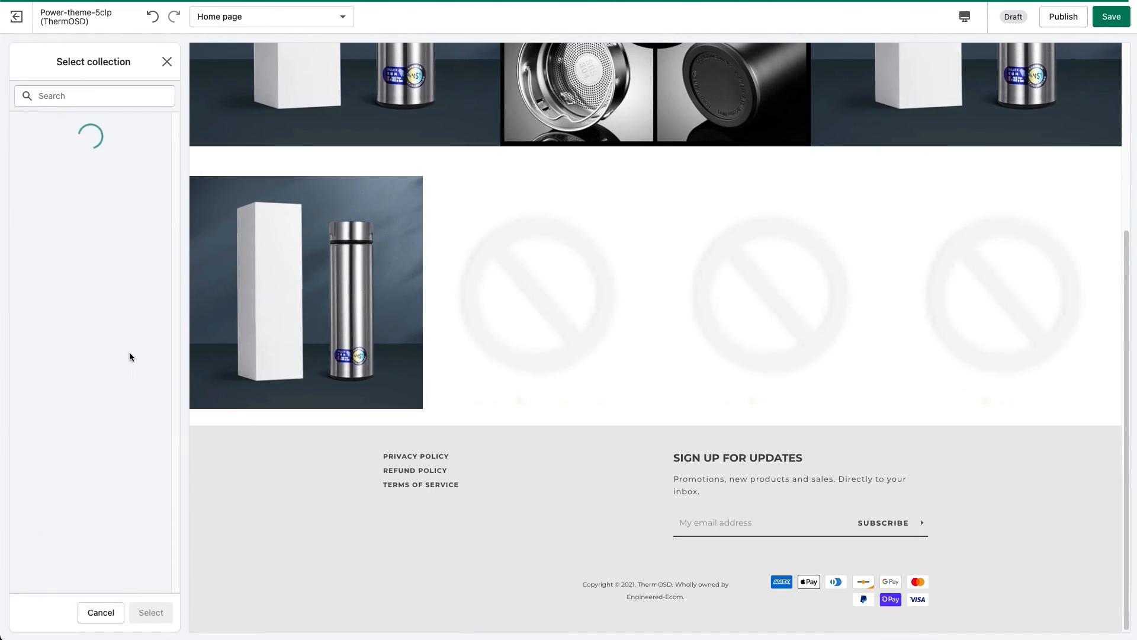
pyautogui.click(90, 201)
pyautogui.click(151, 613)
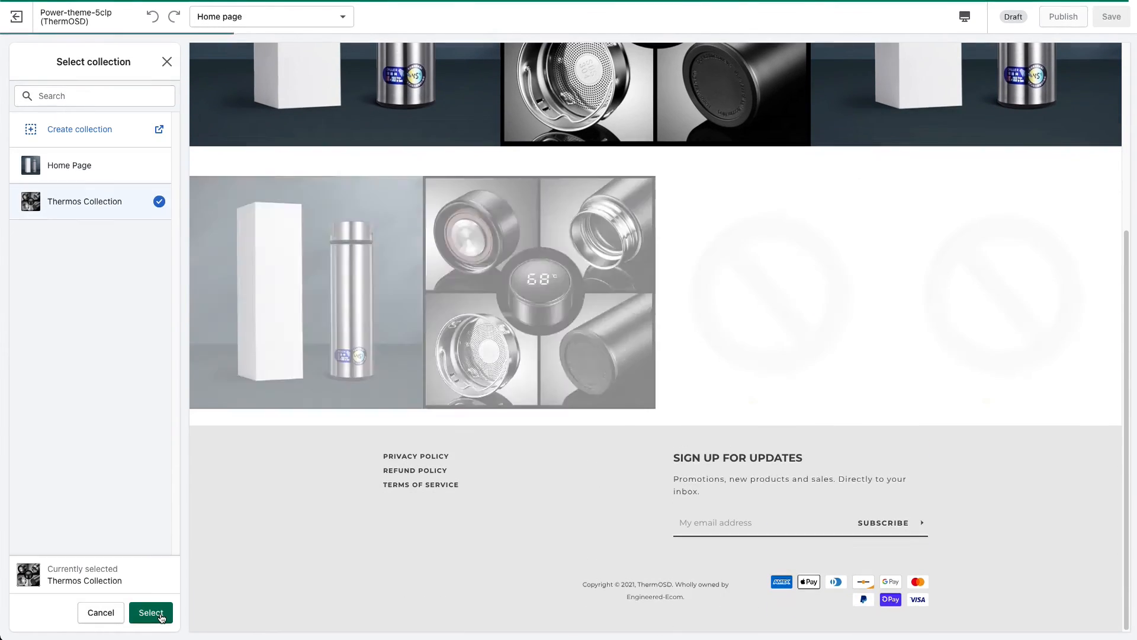
# Assign Home Page as Collection 3 and Thermos Collection as Collection 4 in the four-image section
pyautogui.click(80, 375)
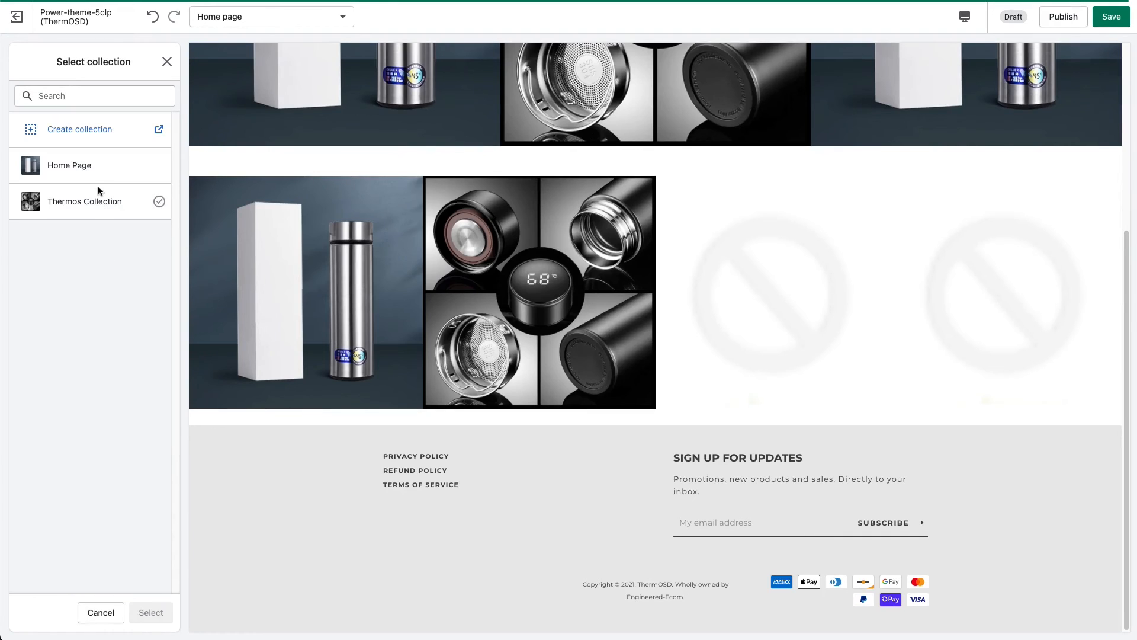
pyautogui.click(103, 172)
pyautogui.click(151, 613)
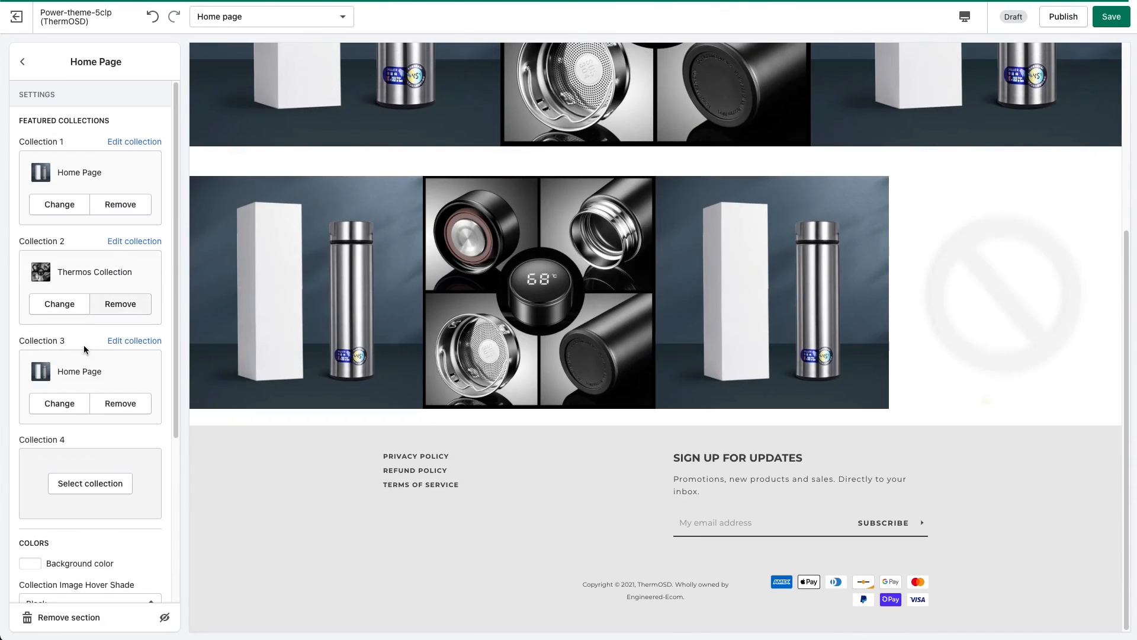
pyautogui.click(89, 480)
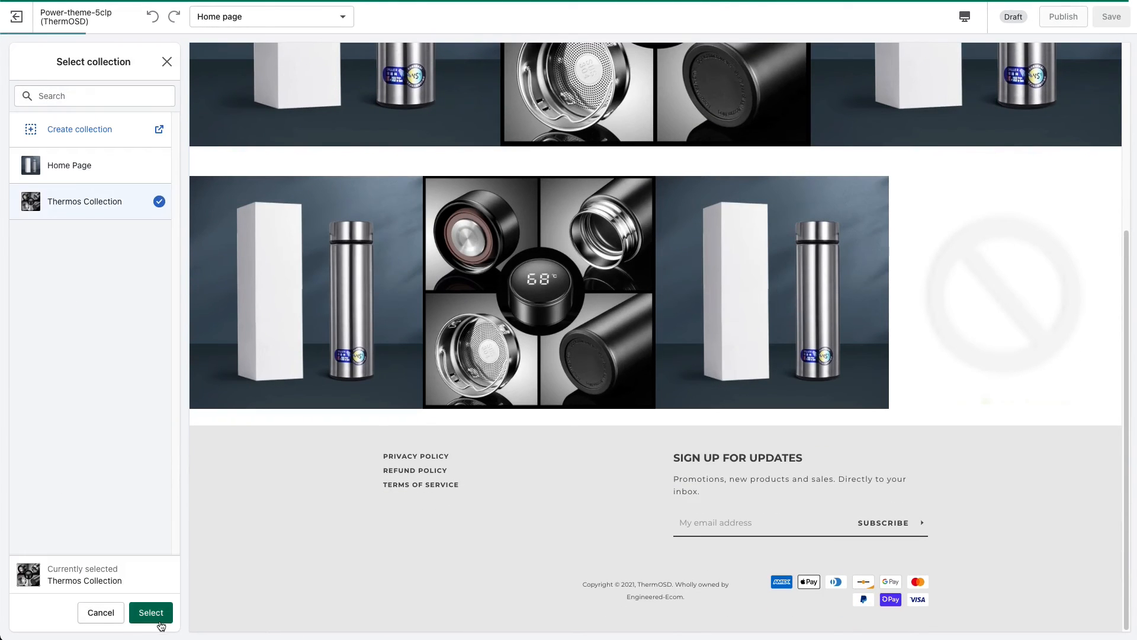
pyautogui.click(151, 616)
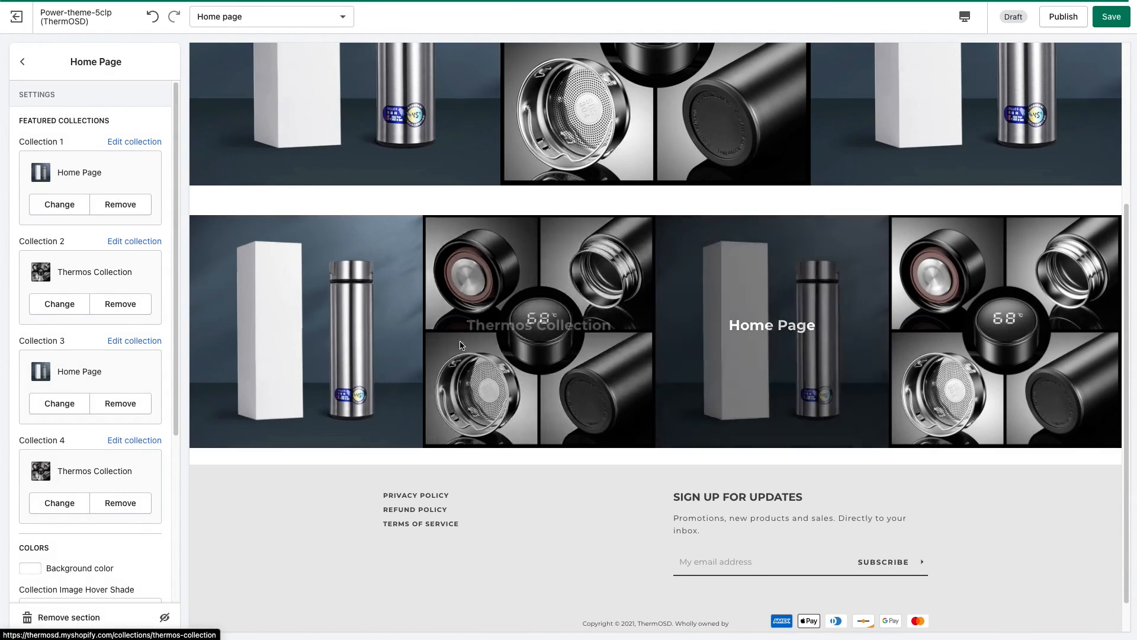
# Review the four-image section's color, padding and animation settings and compare its preview images with the three-image row above
pyautogui.scroll(-3, 105, 453)
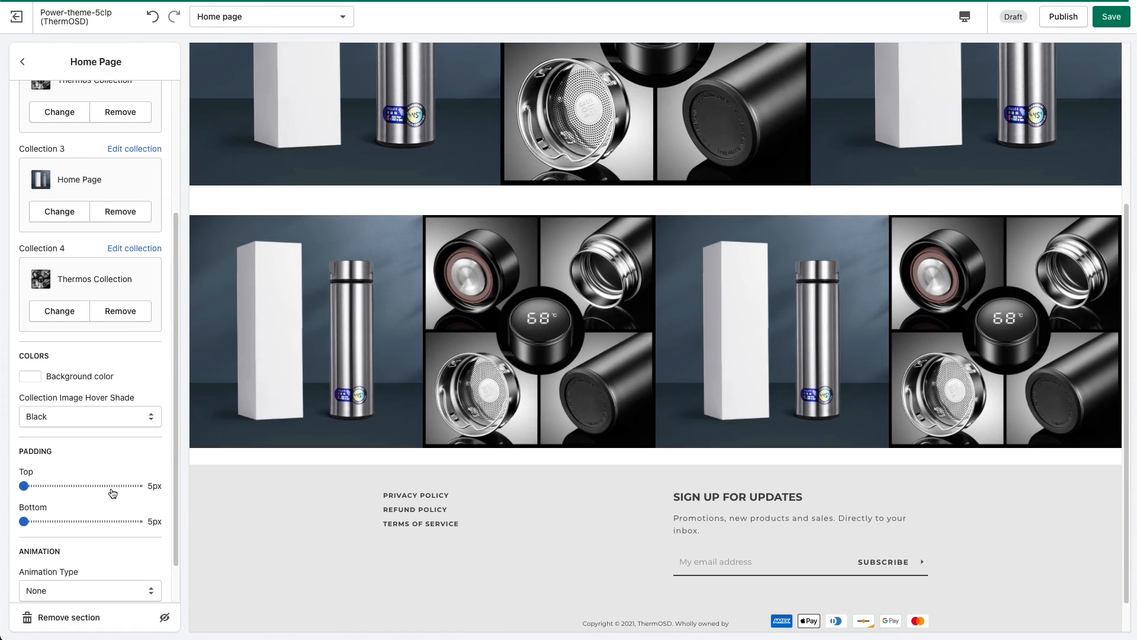
pyautogui.scroll(4, 548, 350)
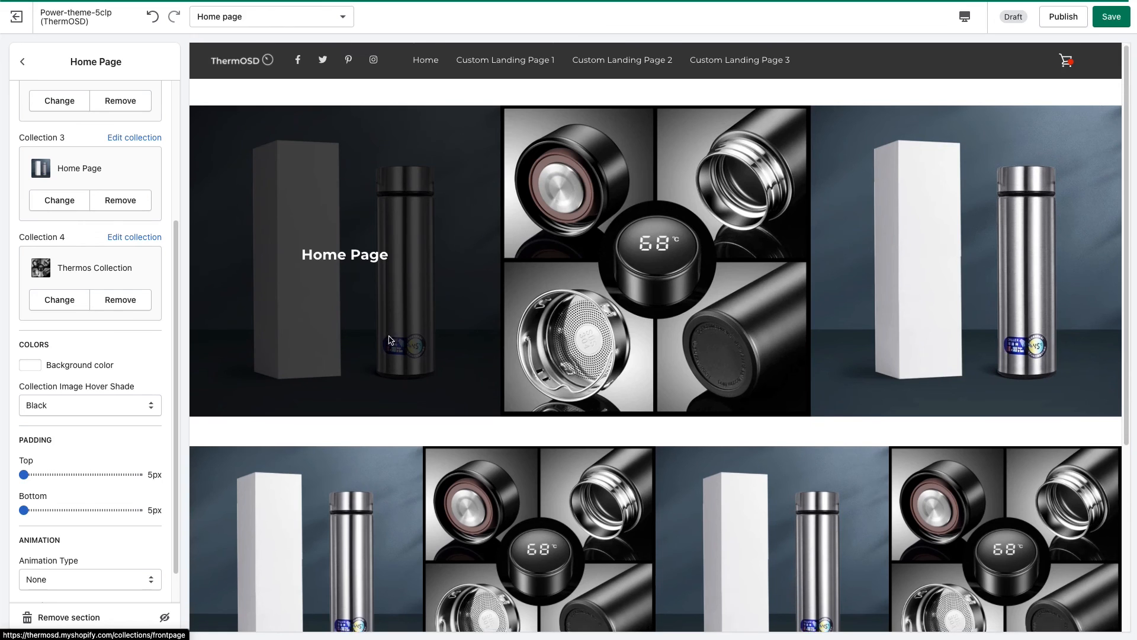
pyautogui.scroll(-2, 373, 379)
pyautogui.scroll(1, 354, 353)
pyautogui.scroll(2, 344, 308)
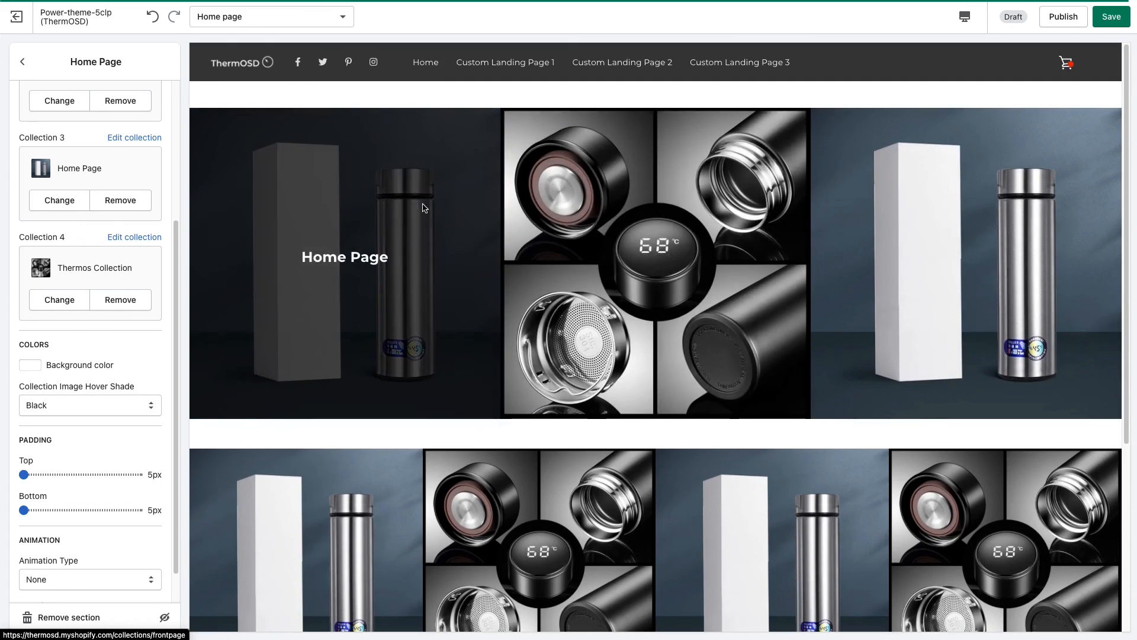
pyautogui.scroll(-1, 340, 379)
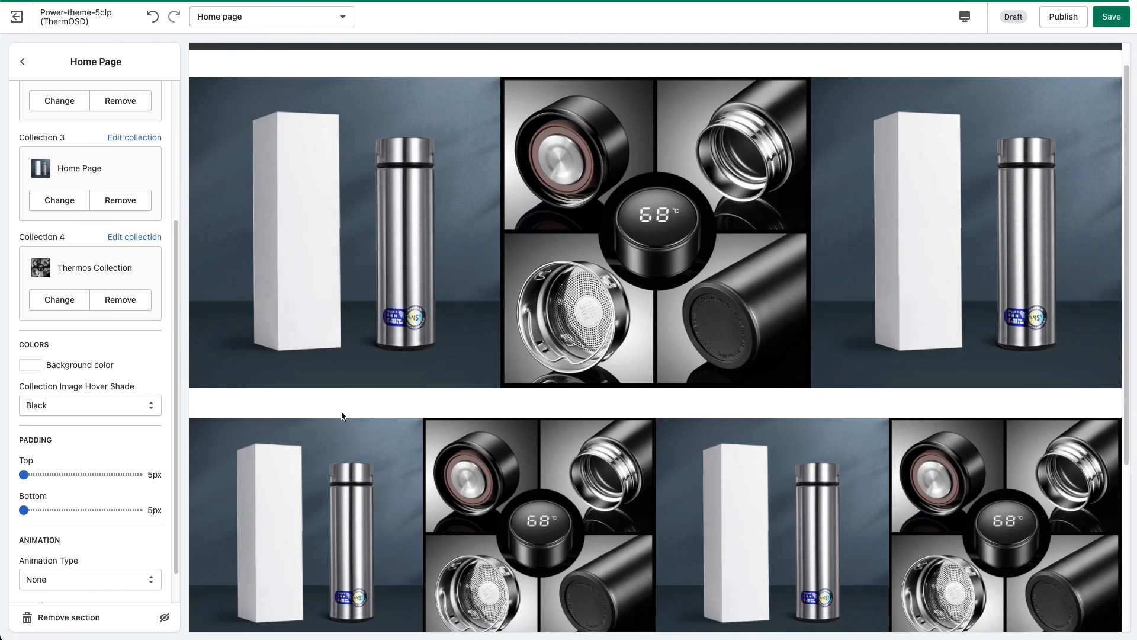
pyautogui.scroll(-2, 358, 471)
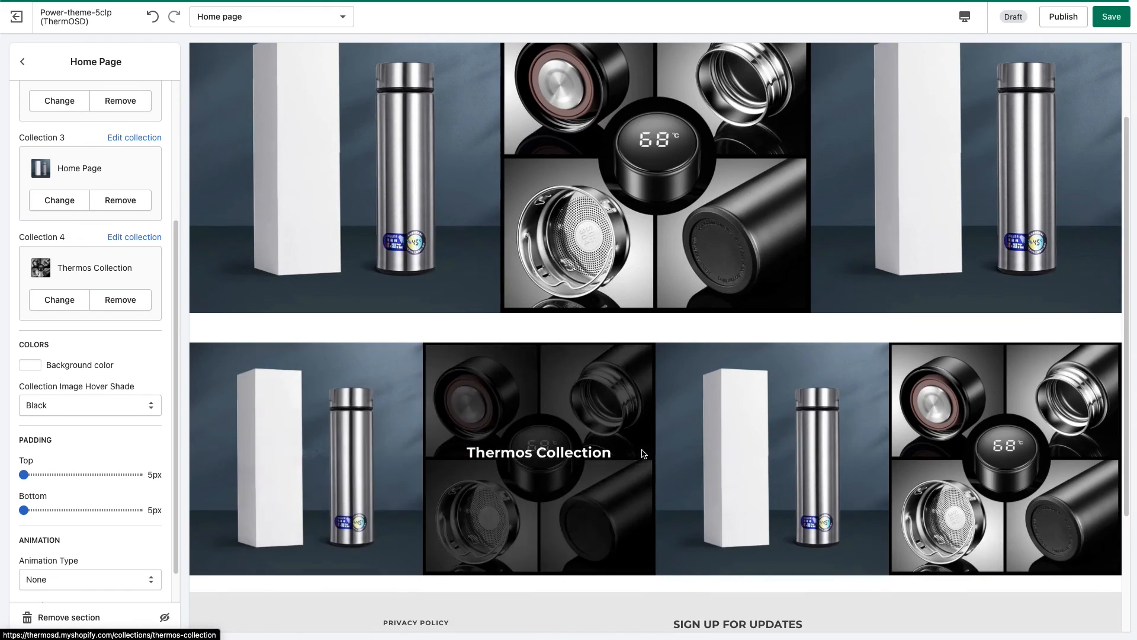
pyautogui.scroll(3, 1037, 423)
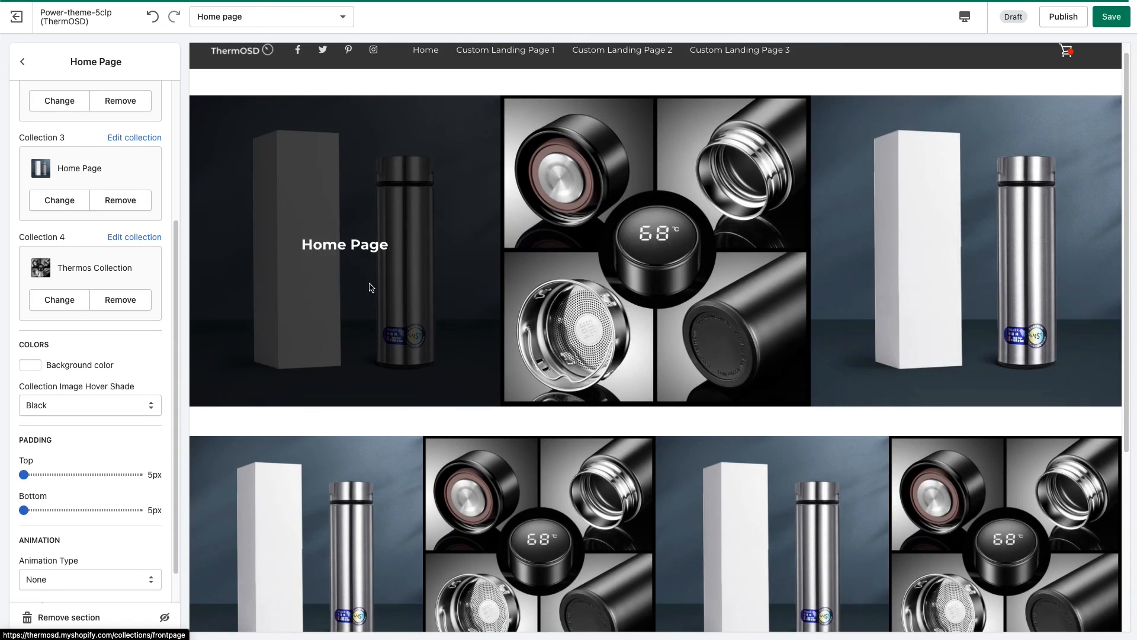
pyautogui.scroll(-2, 396, 312)
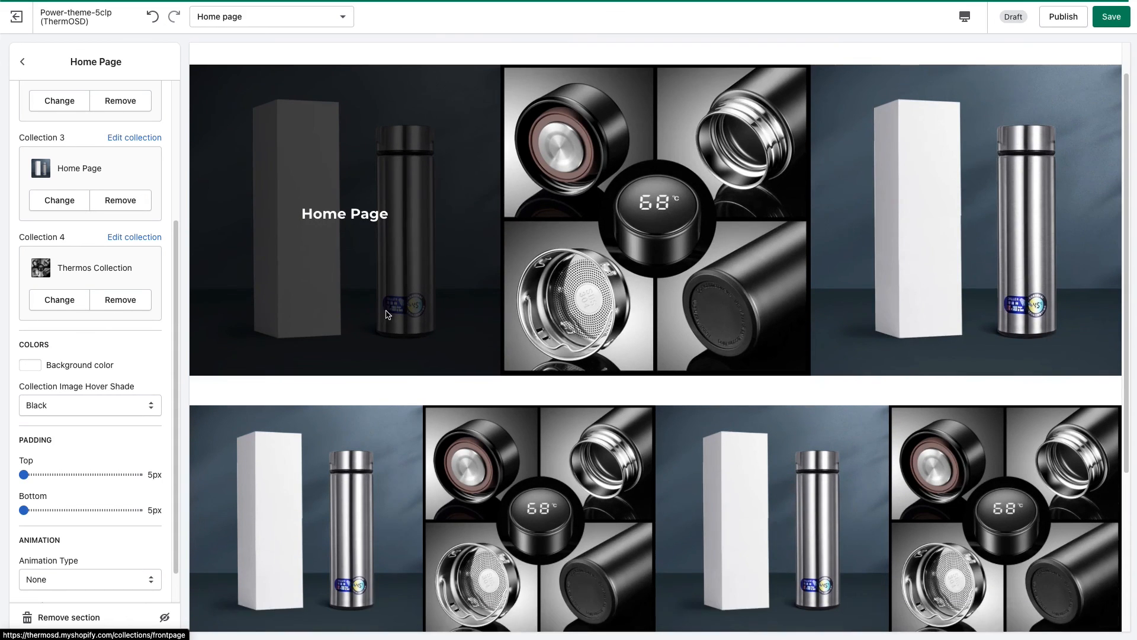
pyautogui.scroll(5, 138, 119)
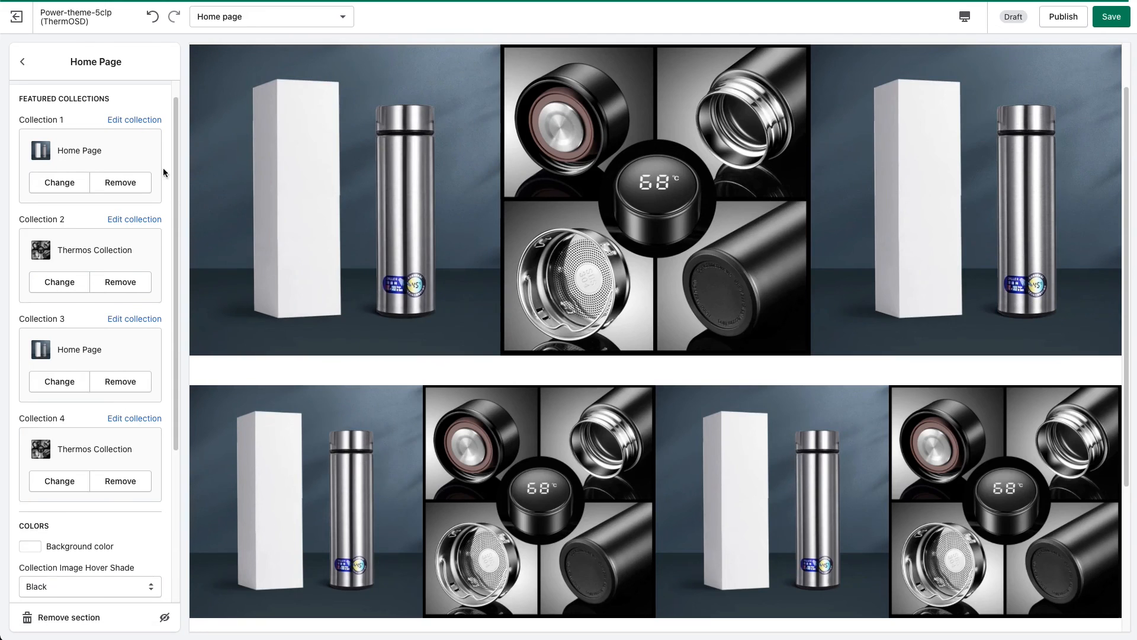
pyautogui.scroll(2, 548, 212)
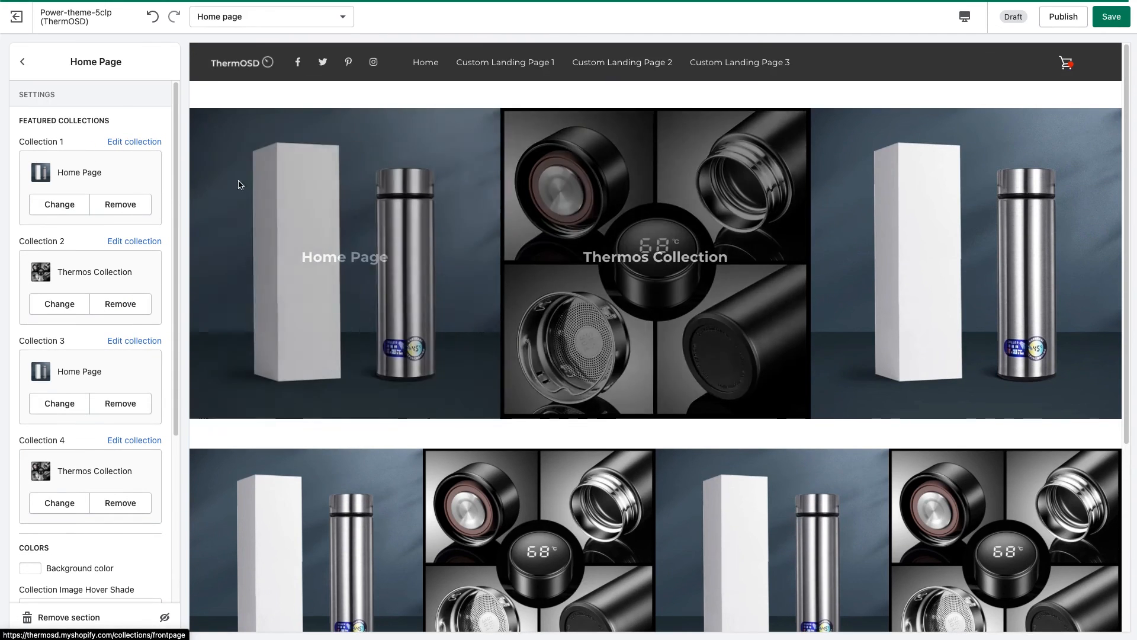